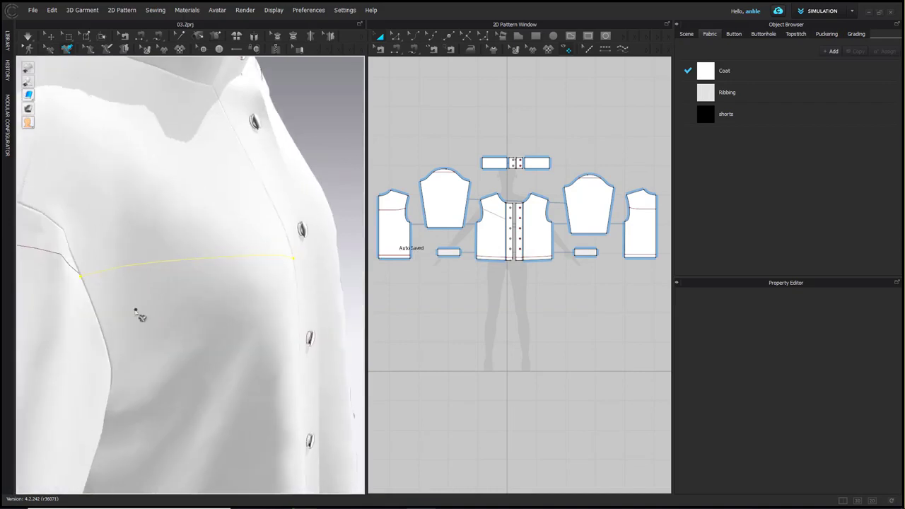
Cut and sew the jacket's front panels along the diagonal line drawn across the chest
right_drag(147, 281, 157, 258)
scroll(149, 242, down, 10)
right_click(171, 235)
click(212, 340)
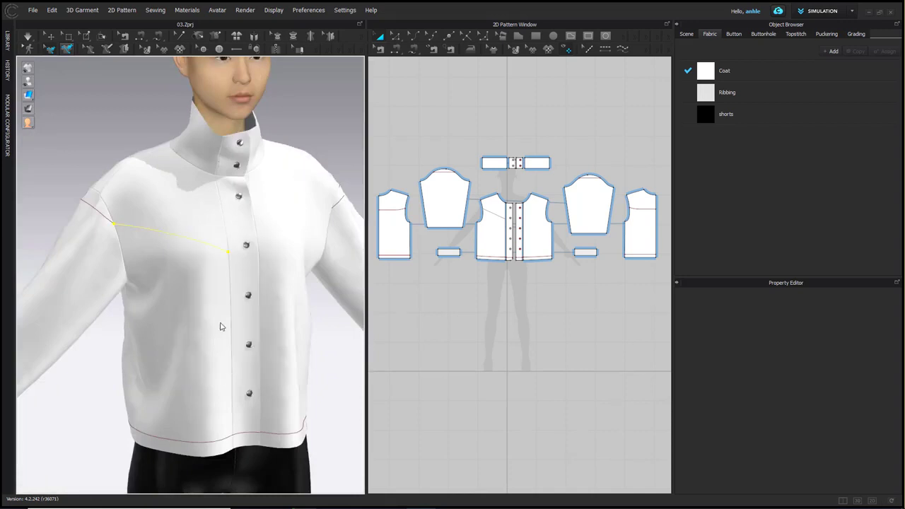
Offset the front panel's diagonal chest seam as one internal line at a distance of 8 in
scroll(485, 235, up, 3)
click(396, 37)
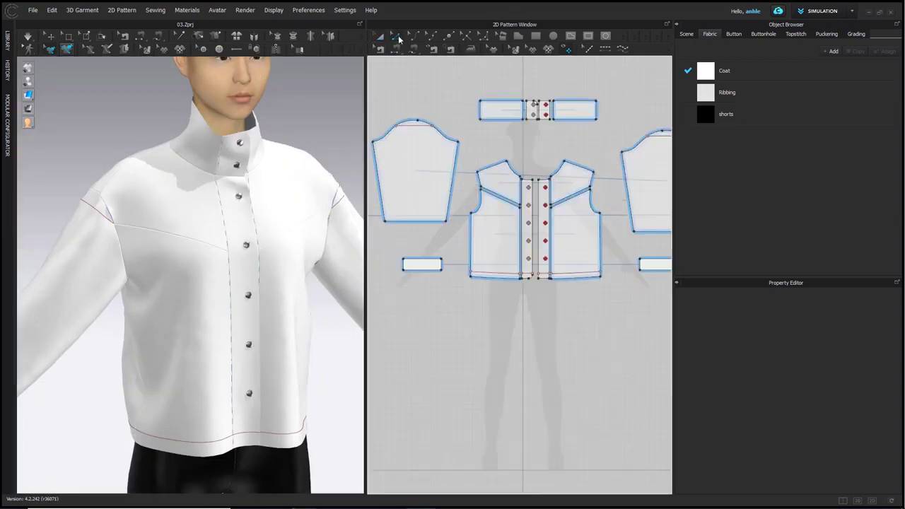
scroll(525, 210, down, 5)
scroll(507, 212, up, 5)
scroll(537, 202, up, 2)
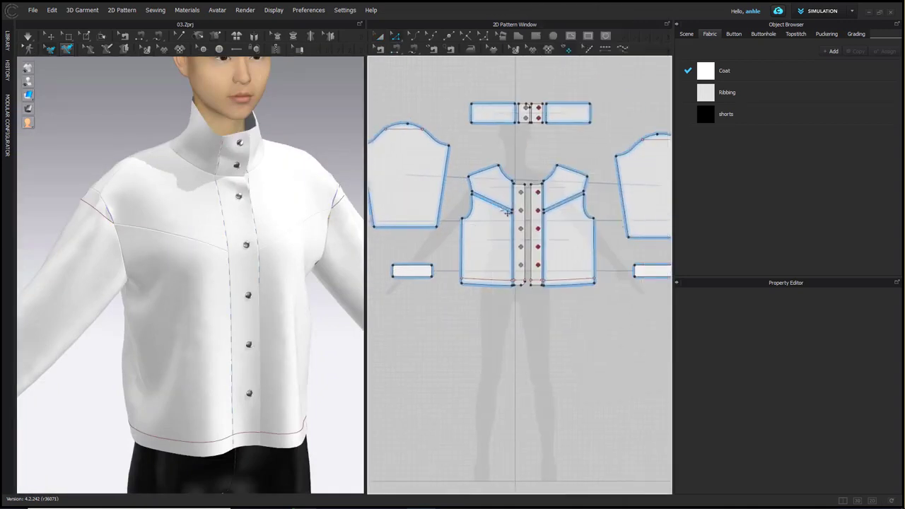
right_click(499, 207)
click(556, 286)
drag(452, 172, 343, 272)
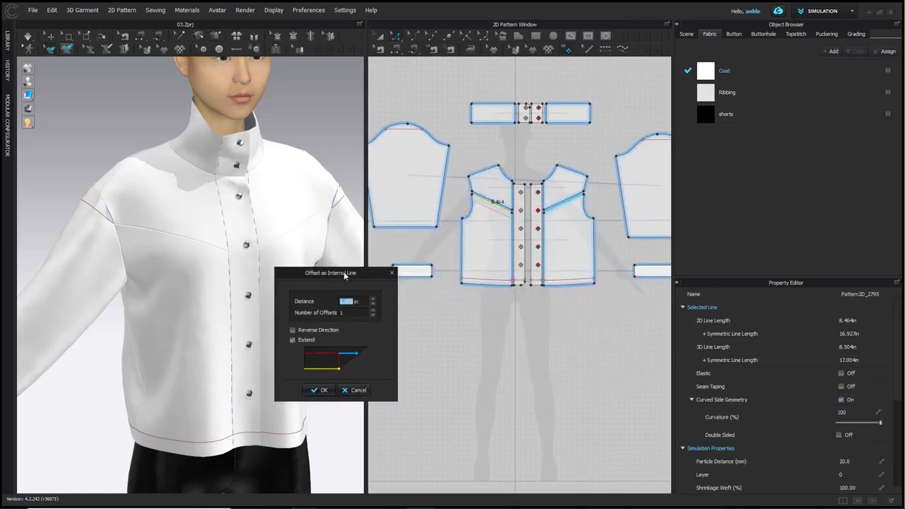
text(8)
click(322, 391)
click(489, 334)
Offset the back panel's yoke line as one internal line at 8 in with the direction reversed
middle_drag(485, 329, 607, 362)
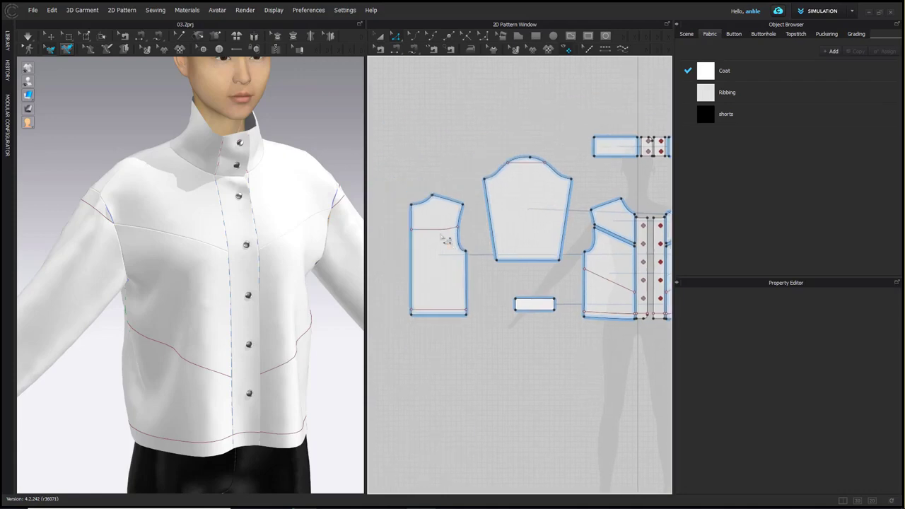
right_drag(269, 330, 386, 313)
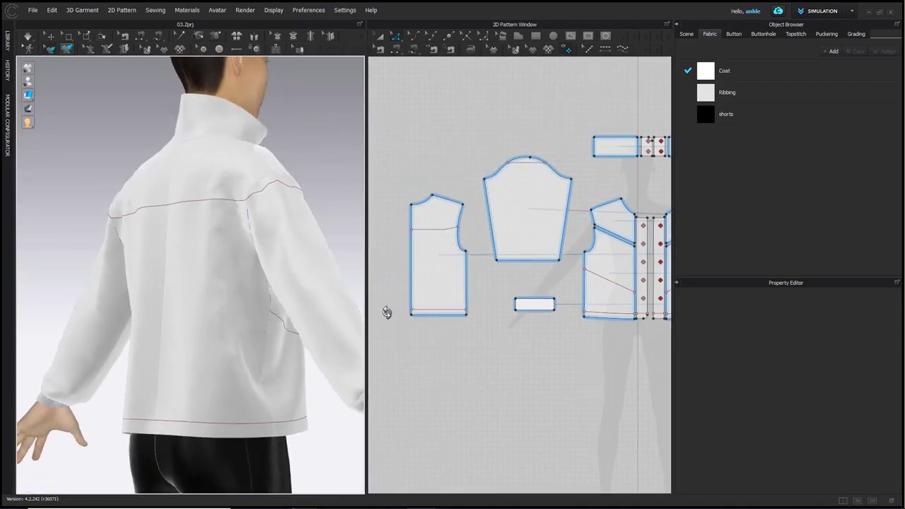
click(425, 229)
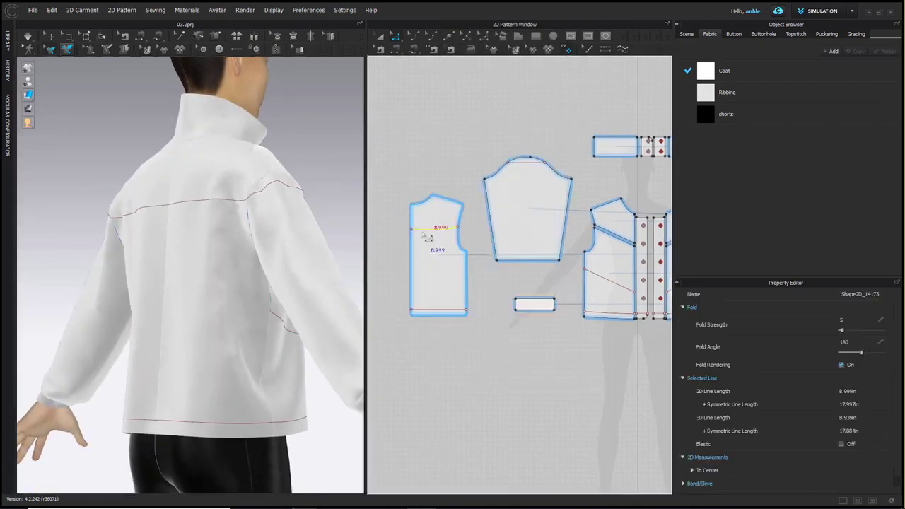
right_click(417, 228)
click(438, 318)
drag(468, 186, 321, 208)
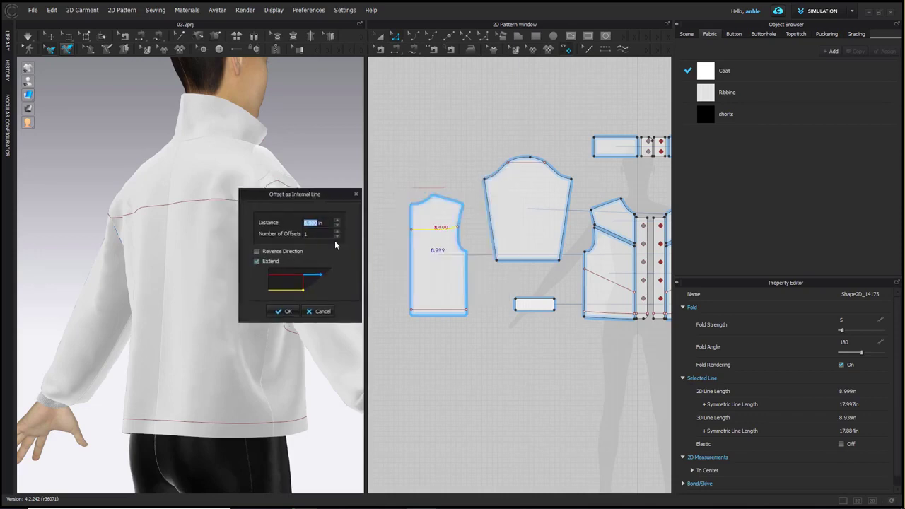
click(285, 252)
click(283, 311)
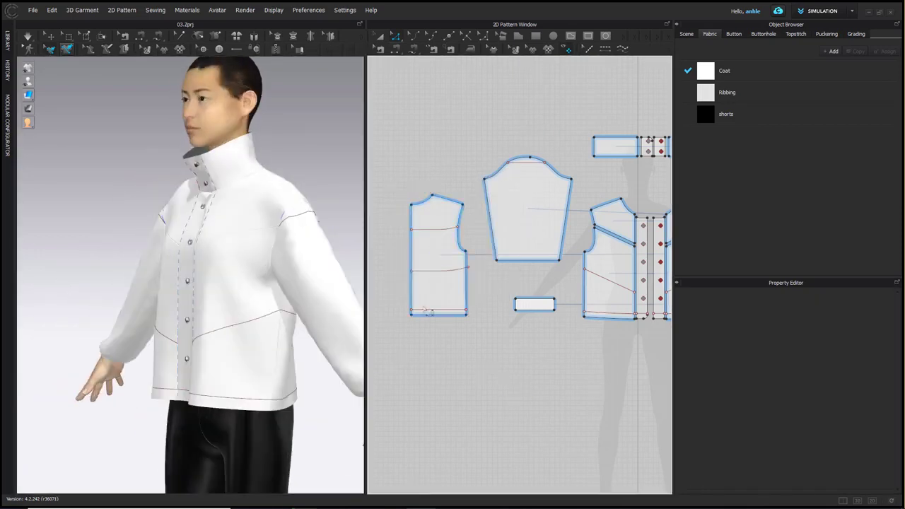
Offset the sleeve cap line in reverse as three internal lines 5 in apart, reaching both sleeve edges
middle_drag(535, 204, 434, 210)
right_click(423, 168)
click(441, 245)
drag(459, 179, 484, 320)
text(5)
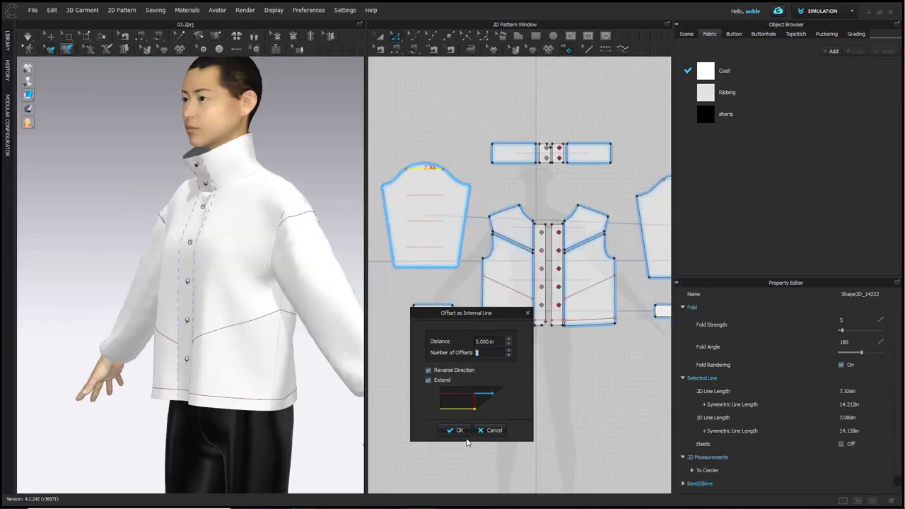
click(457, 430)
right_click(426, 250)
click(479, 164)
click(507, 380)
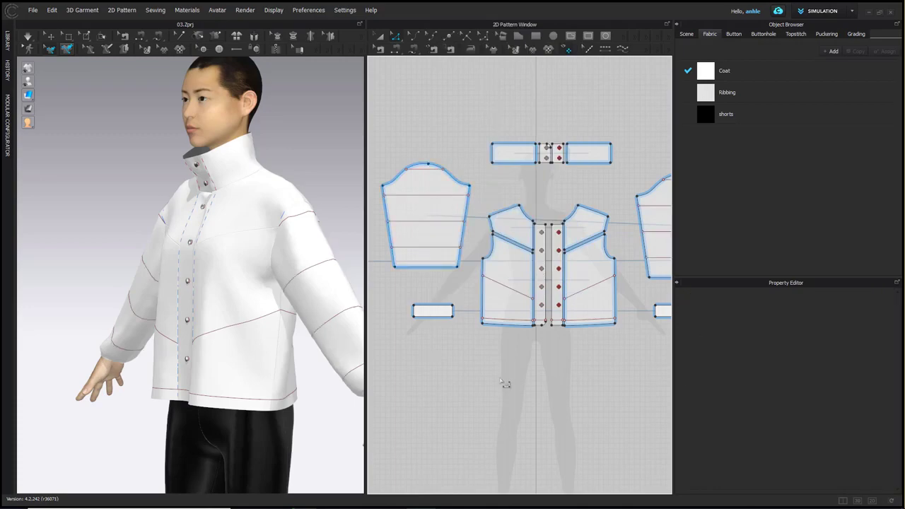
Select all jacket pattern pieces and layer-clone them under, placing the copies directly below the originals
scroll(213, 355, down, 3)
right_drag(215, 356, 299, 364)
scroll(509, 355, down, 5)
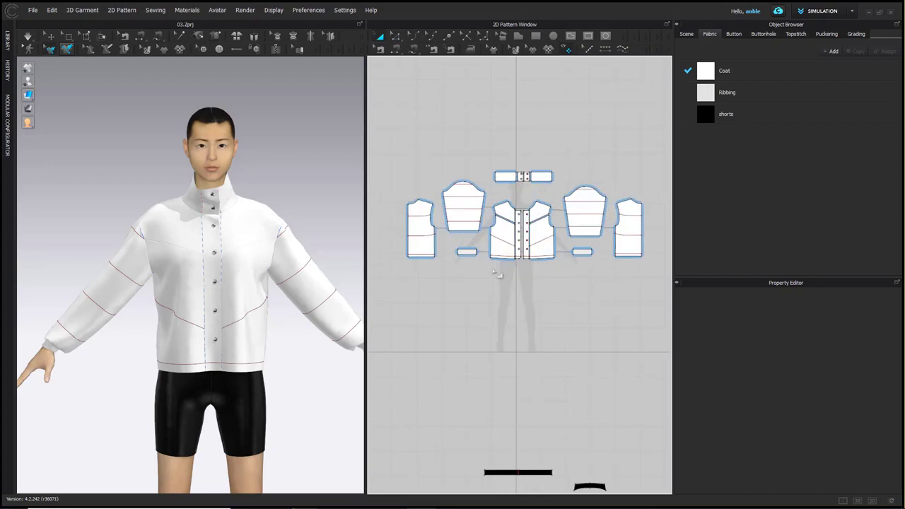
drag(391, 143, 659, 288)
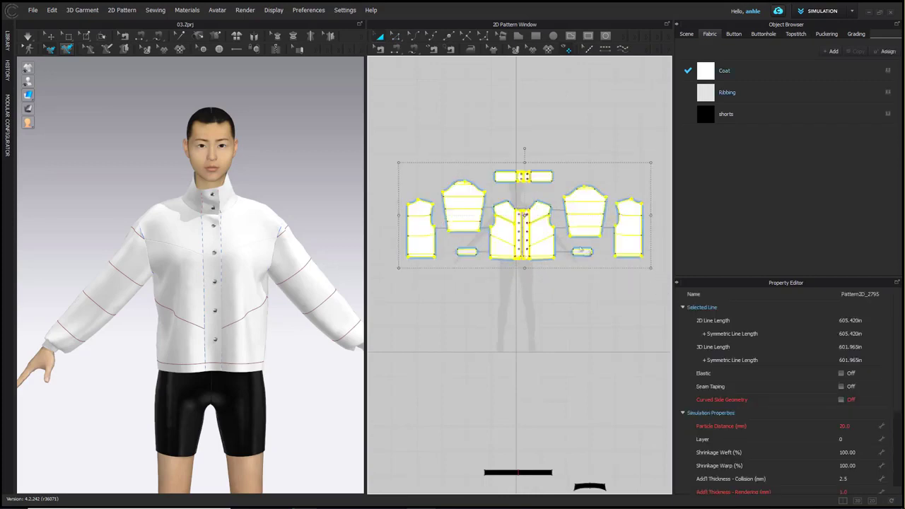
right_click(540, 227)
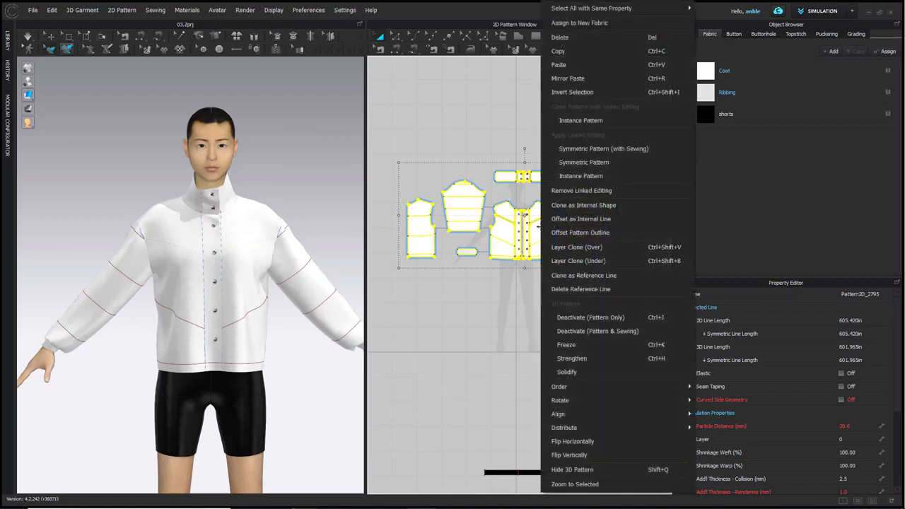
click(575, 261)
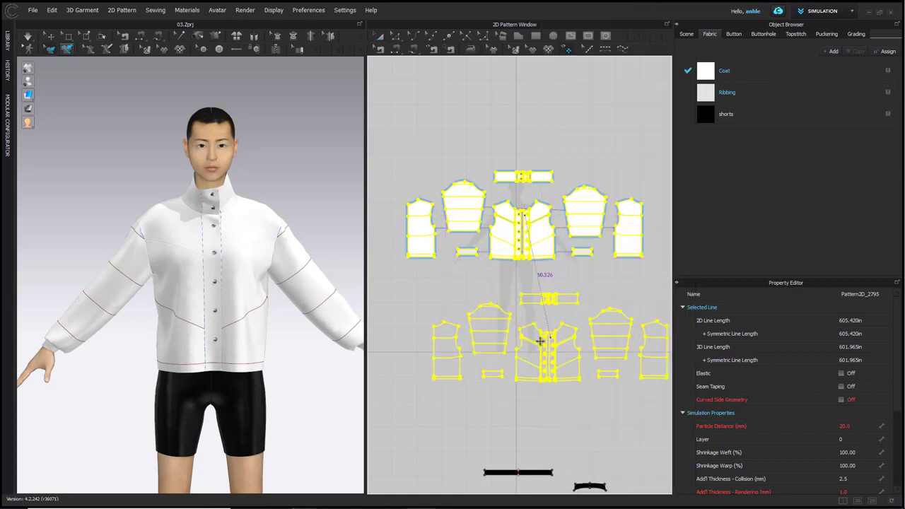
click(525, 338)
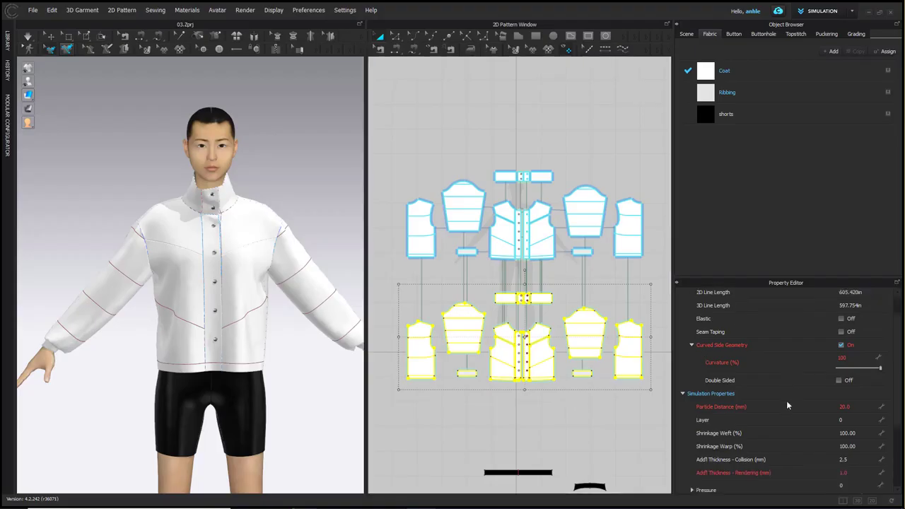
Set the pressure of the cloned inner-layer pieces to -10
scroll(853, 454, down, 1)
click(853, 456)
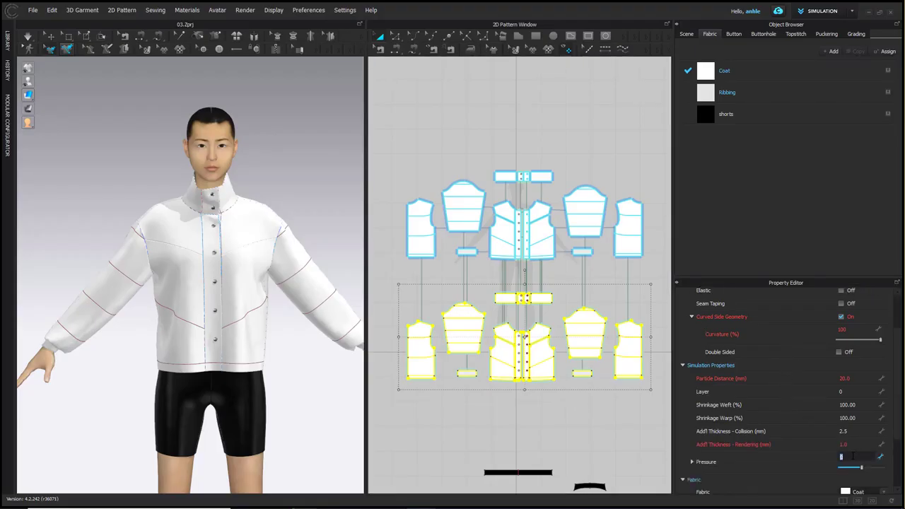
text(-10)
key(Return)
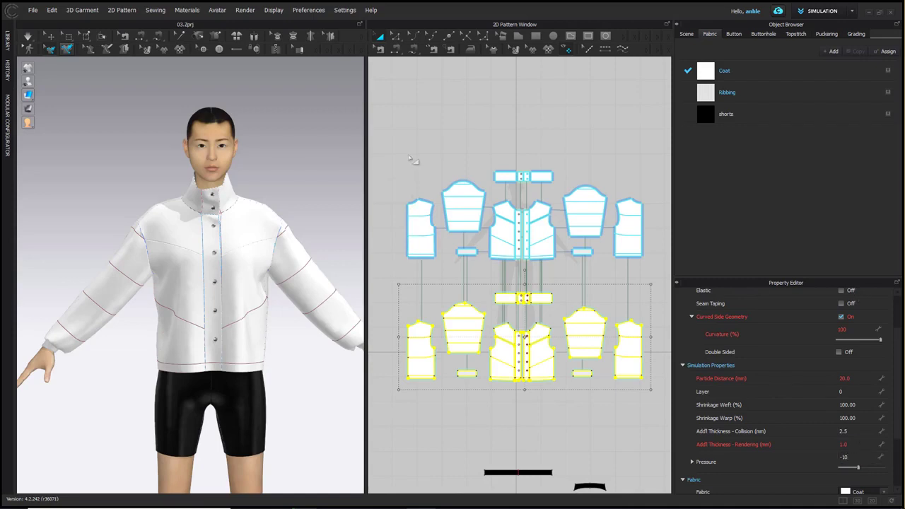
Select all original outer-layer jacket pieces and set their pressure to 10
drag(394, 139, 678, 291)
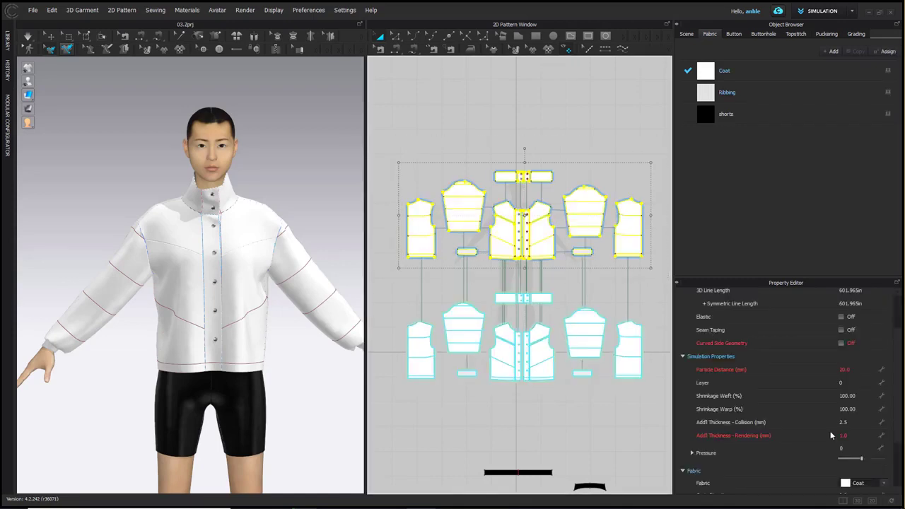
click(853, 448)
text(1)
key(Return)
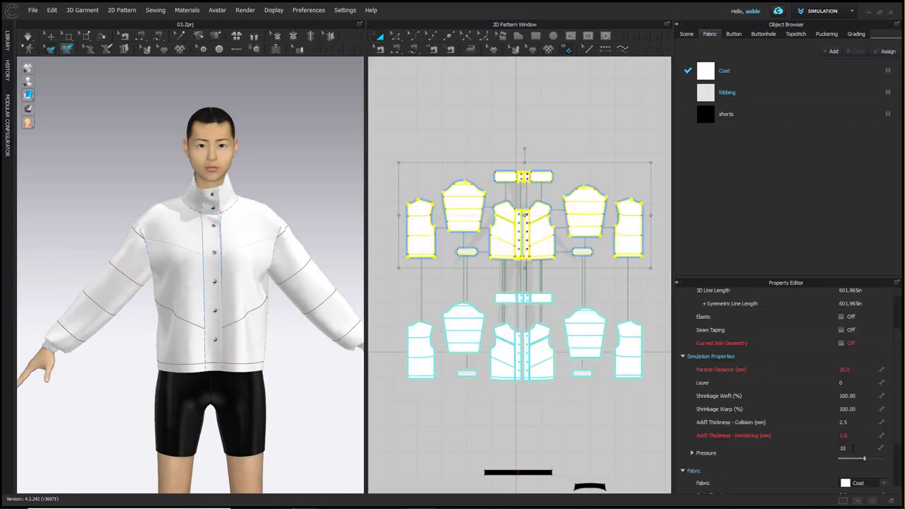
click(429, 113)
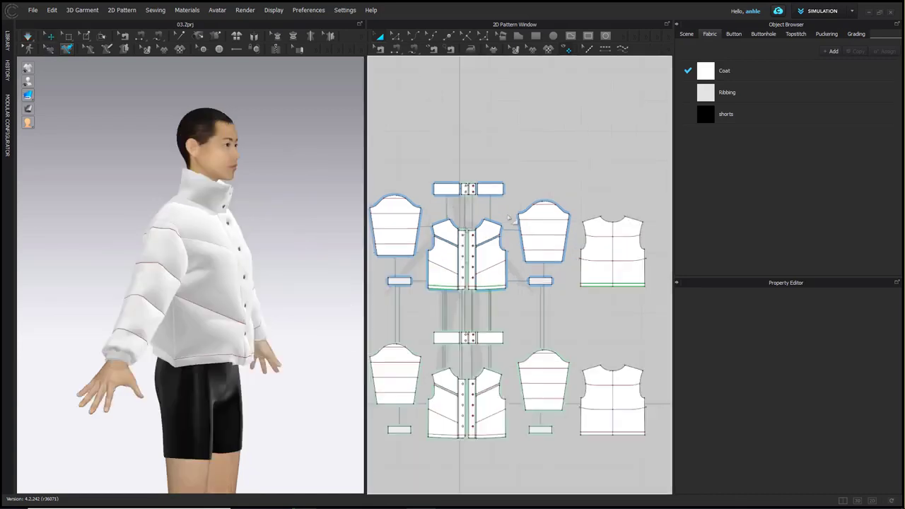
Select the outer layer's two front panels and back panel and set their pressure to 5
drag(495, 249, 495, 231)
drag(520, 301, 478, 212)
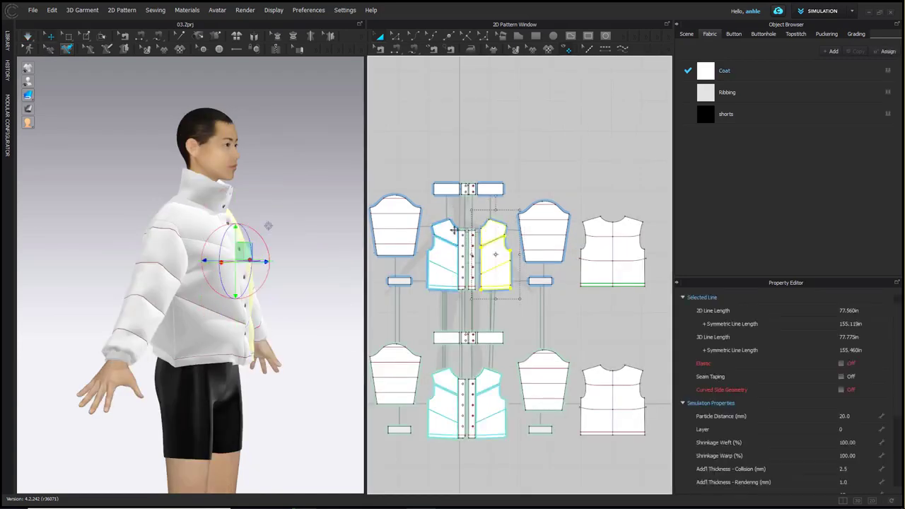
shift+click(454, 230)
shift+click(600, 250)
scroll(806, 424, down, 2)
scroll(492, 247, up, 2)
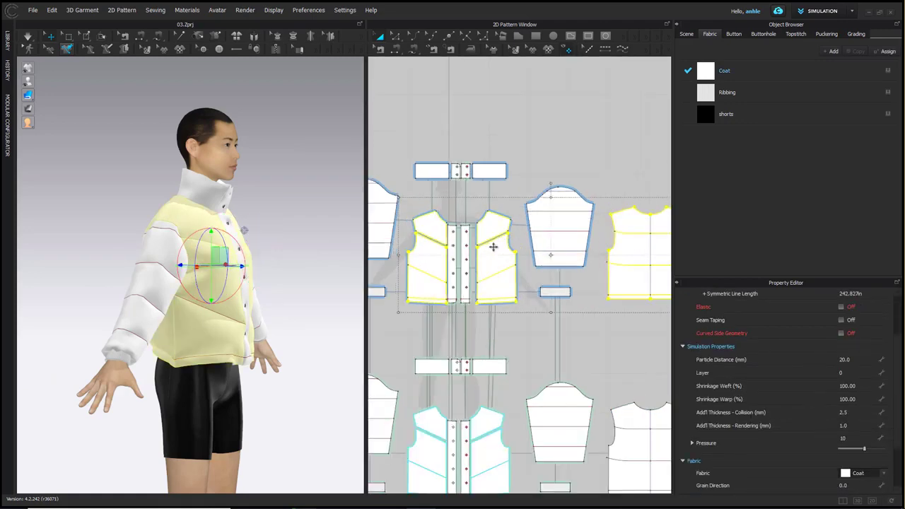
scroll(493, 247, down, 3)
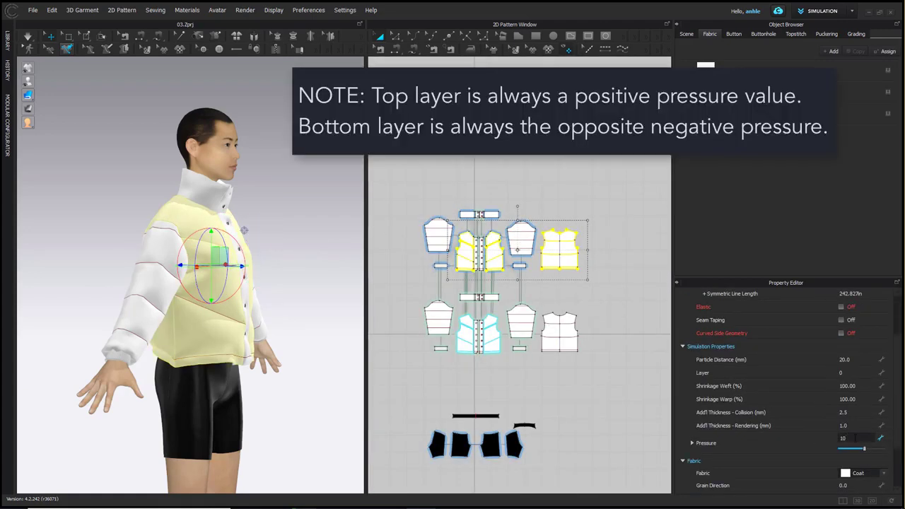
key(Return)
click(605, 381)
Select the inner layer's front and back panels and set their pressure to -5
click(556, 317)
shift+click(491, 322)
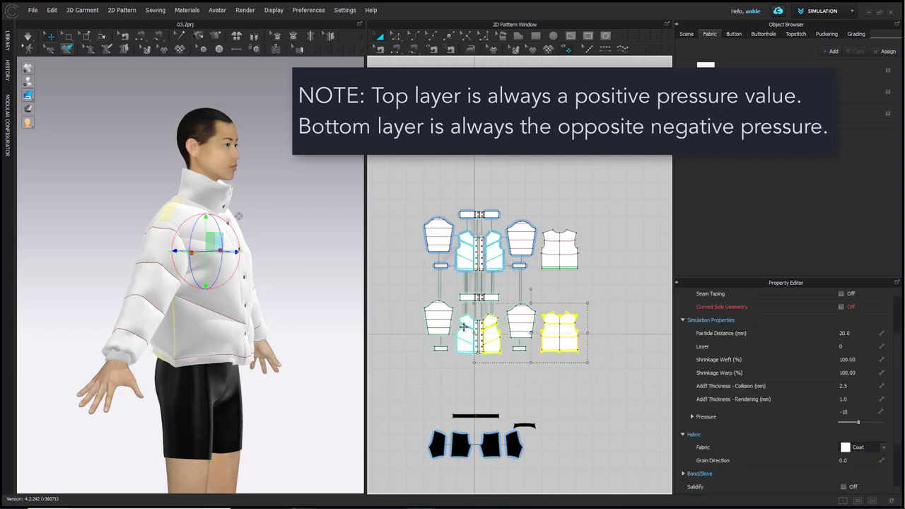
shift+click(463, 326)
click(849, 448)
text(-5)
key(Return)
click(563, 387)
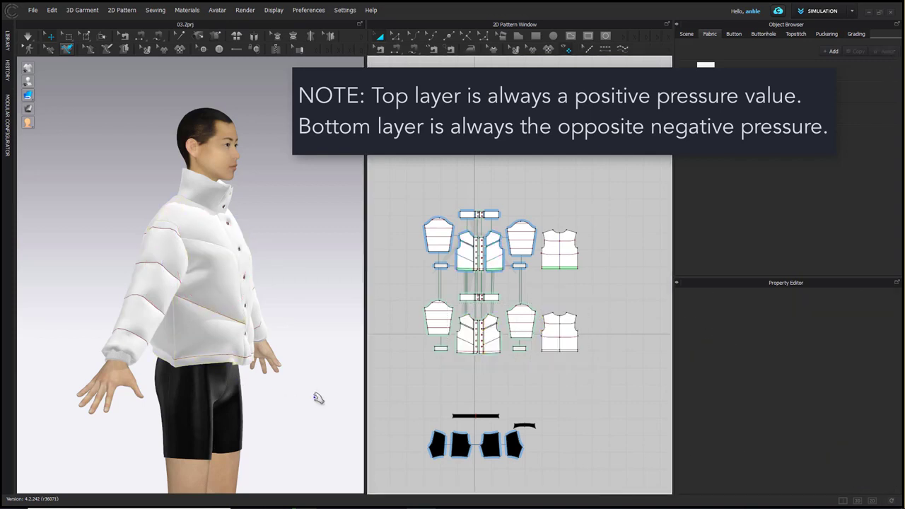
Simulate the padded jacket and pull its back hem into place on the avatar
key(space)
right_drag(318, 393, 232, 383)
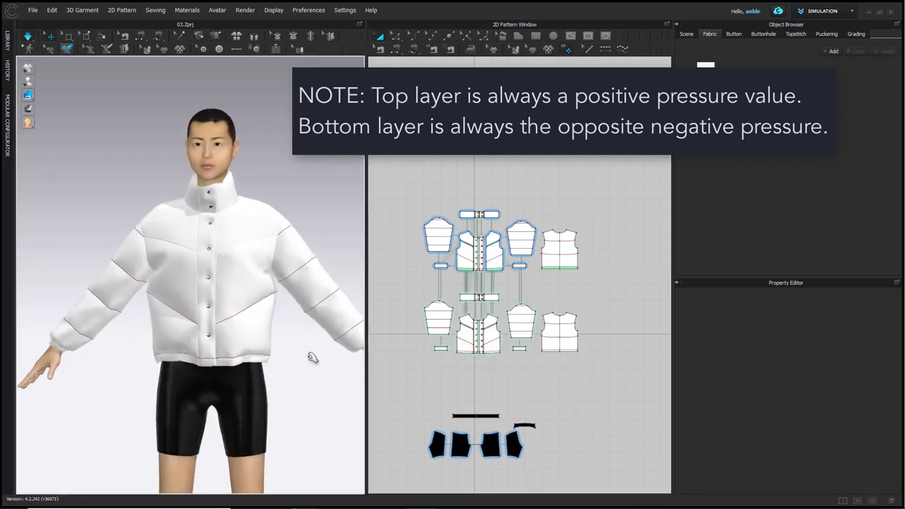
right_drag(313, 354, 163, 361)
click(212, 360)
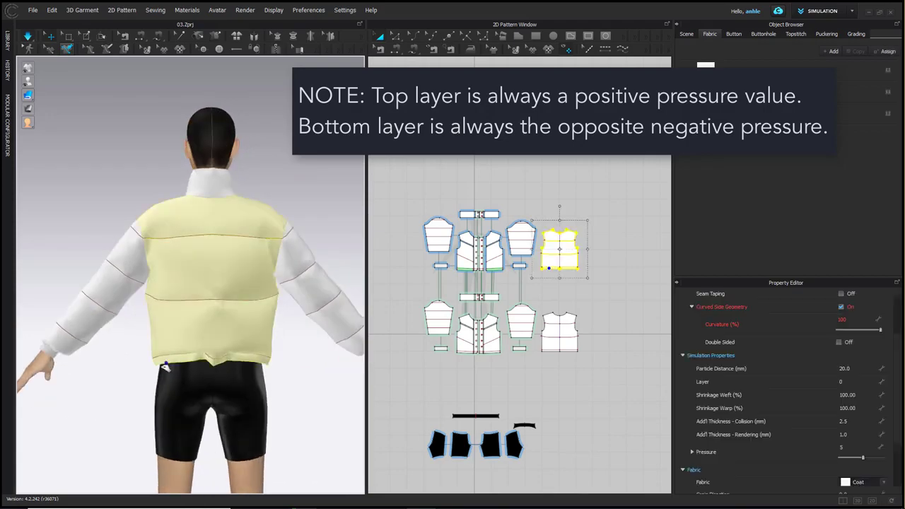
drag(270, 365, 275, 367)
click(590, 364)
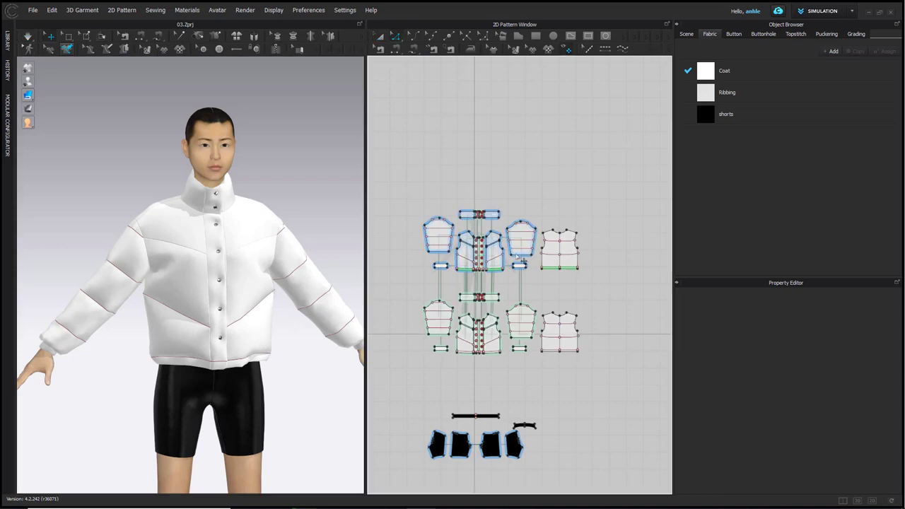
Turn on Elastic for both edges of the outer front panel's diagonal chest seam and set the ratio to 98
scroll(513, 250, up, 3)
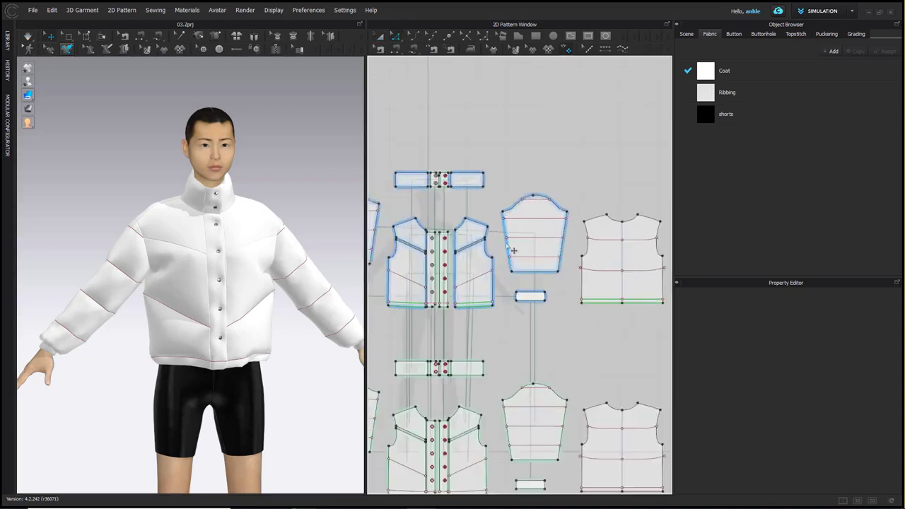
click(467, 248)
click(501, 255)
scroll(475, 248, up, 4)
click(463, 245)
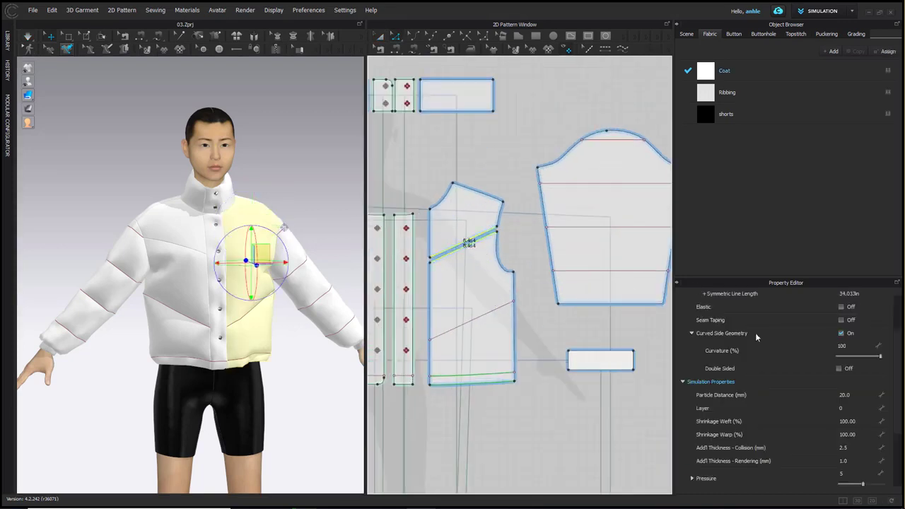
click(841, 306)
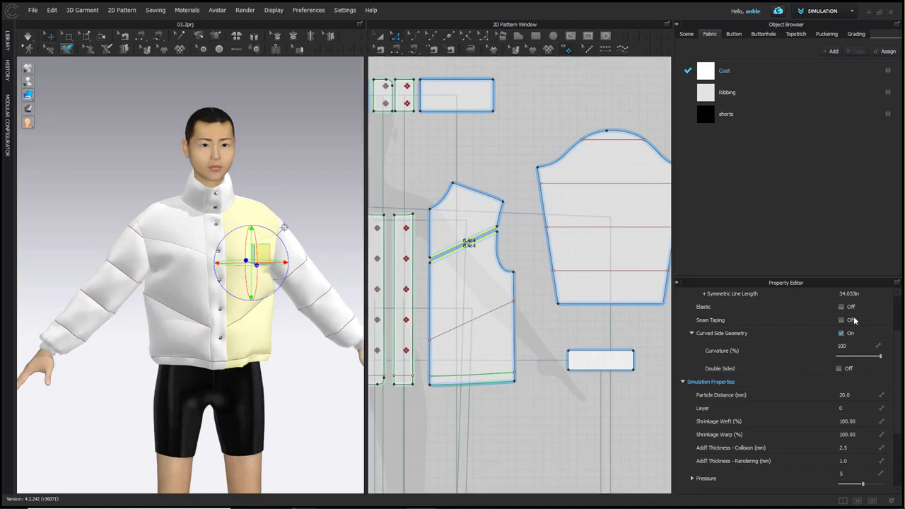
click(856, 341)
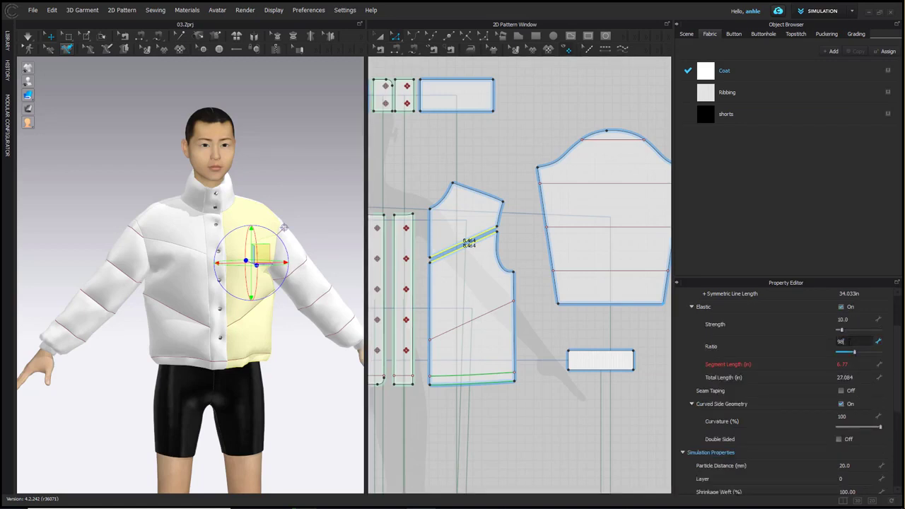
text(98)
key(Return)
click(579, 436)
Lock all the pattern pieces so that only their lines can be selected
scroll(581, 437, down, 5)
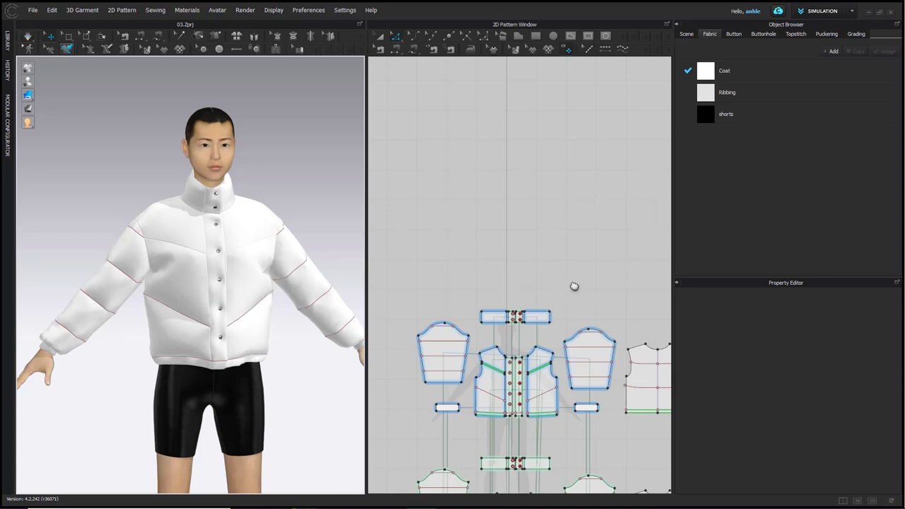
scroll(571, 285, down, 4)
right_click(499, 76)
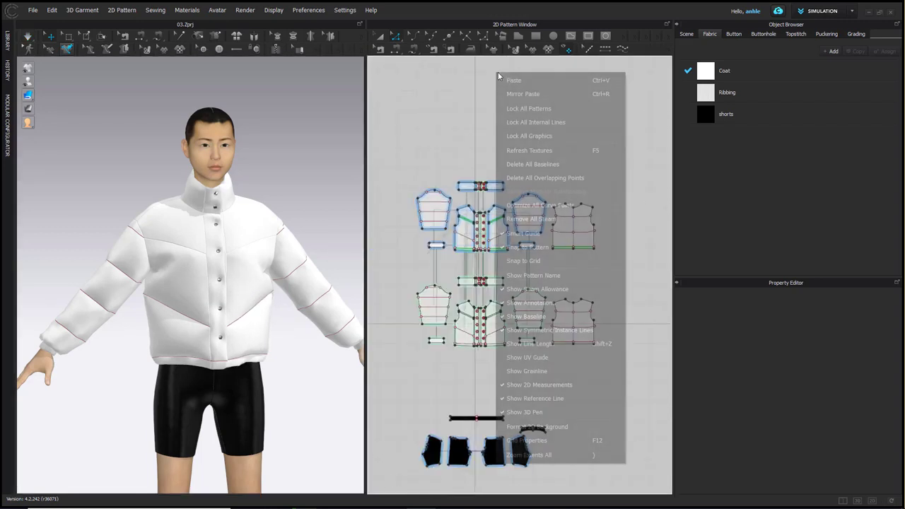
click(521, 111)
Turn on Elastic for the quilting lines of the outer sleeves, front panels and back panel, with the ratio at 98
drag(399, 133, 643, 248)
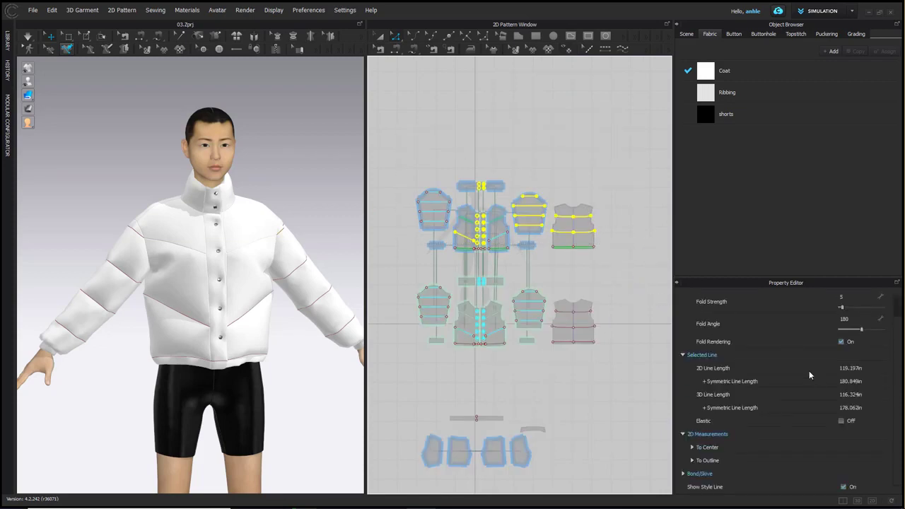
click(611, 164)
drag(625, 163, 489, 249)
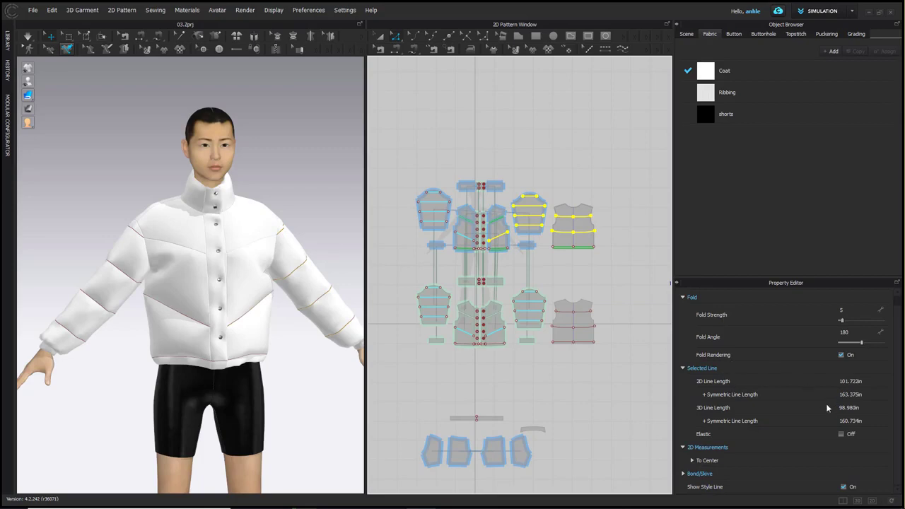
scroll(826, 361, up, 1)
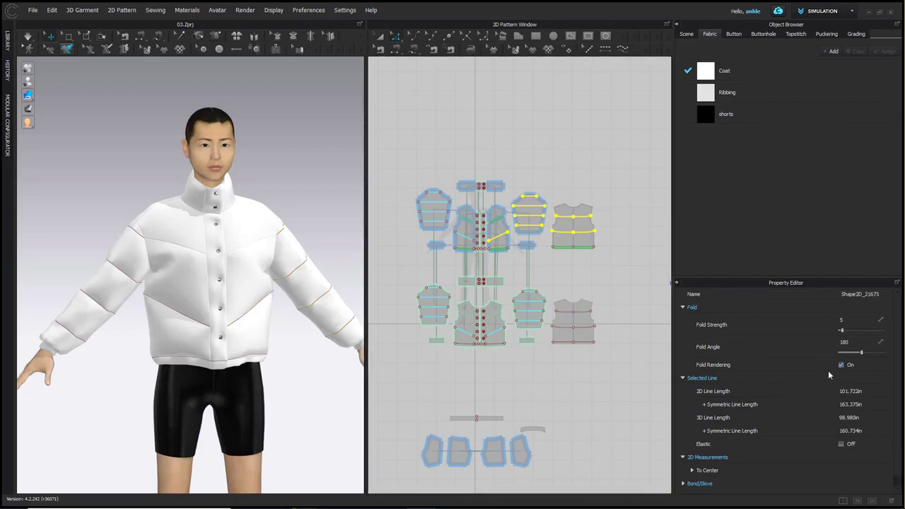
click(841, 444)
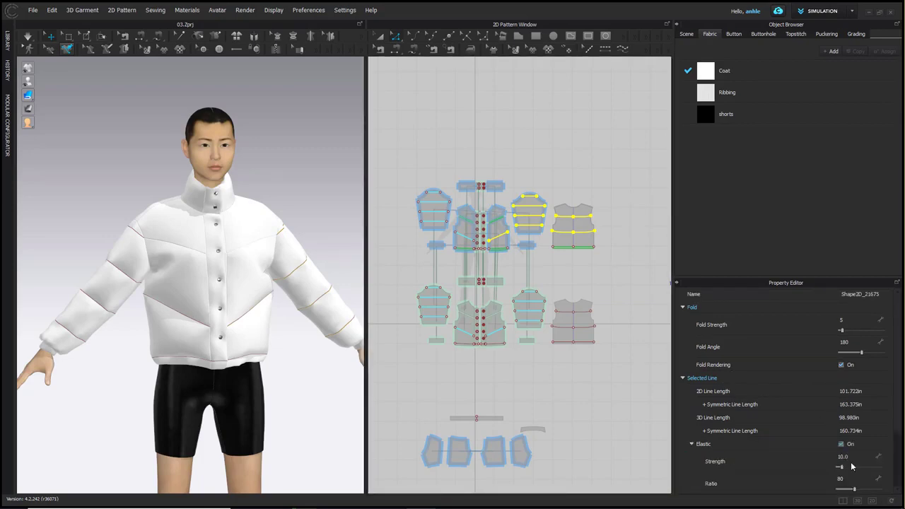
click(860, 477)
text(98)
key(Return)
click(379, 36)
click(311, 182)
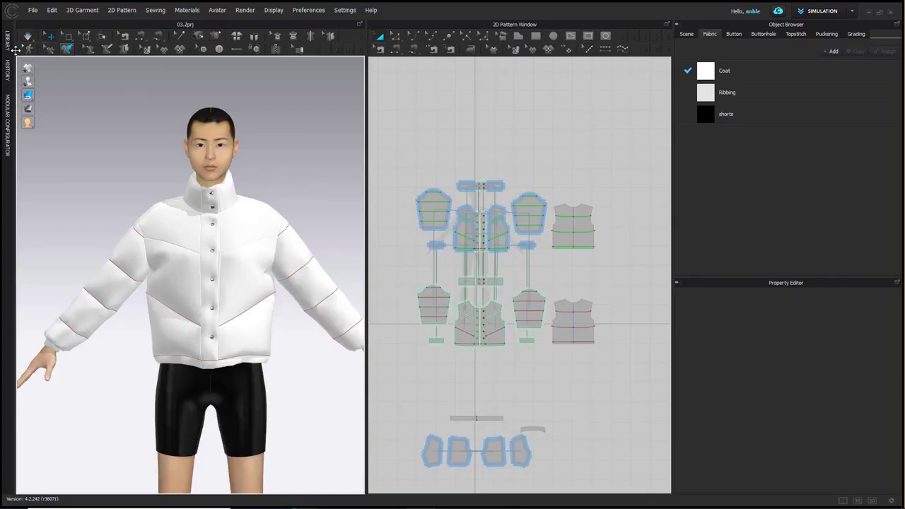
Replace the Coat fabric with Nylon_Featherweight from the fabric library and raise its opacity to 100
click(11, 49)
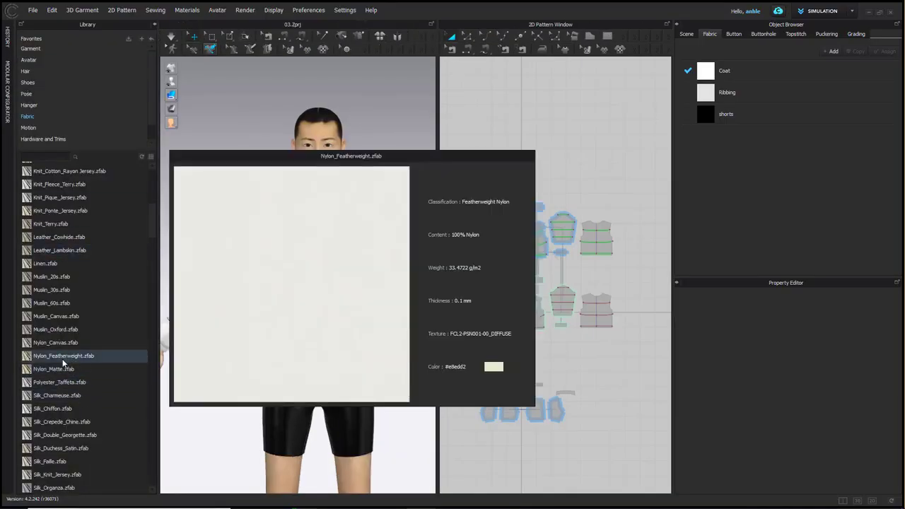
drag(709, 76, 708, 74)
click(708, 74)
scroll(805, 390, down, 5)
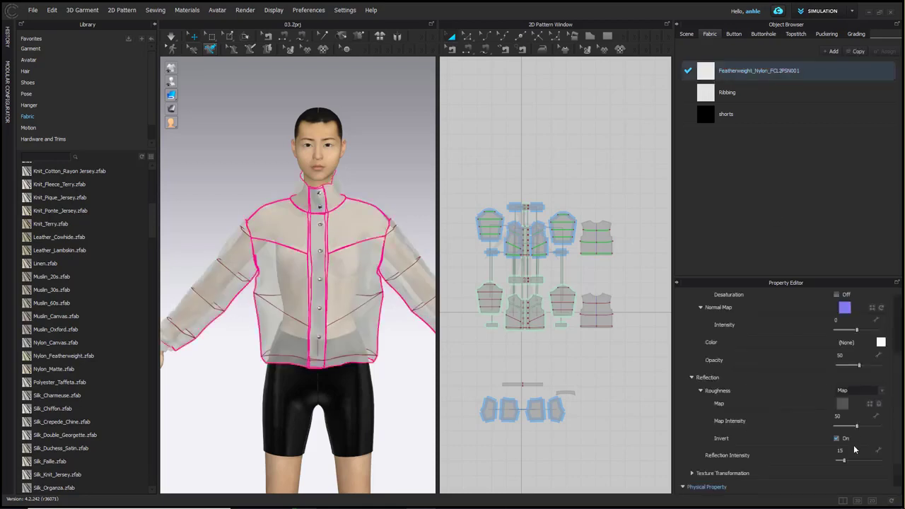
drag(857, 365, 880, 365)
click(386, 199)
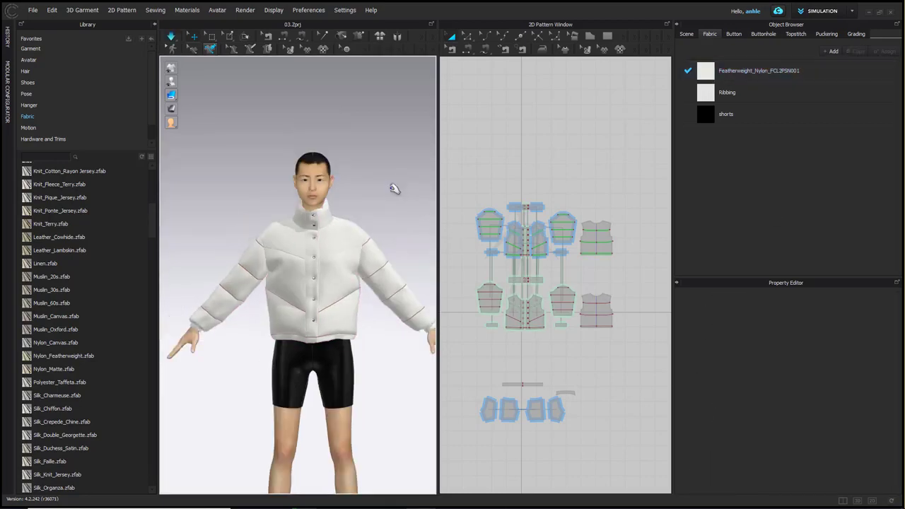
Apply the Female_A pose F_A_pose_07_flatonfloor_attention.pos with Joint Rotation & Translation, and stop the simulation
click(28, 93)
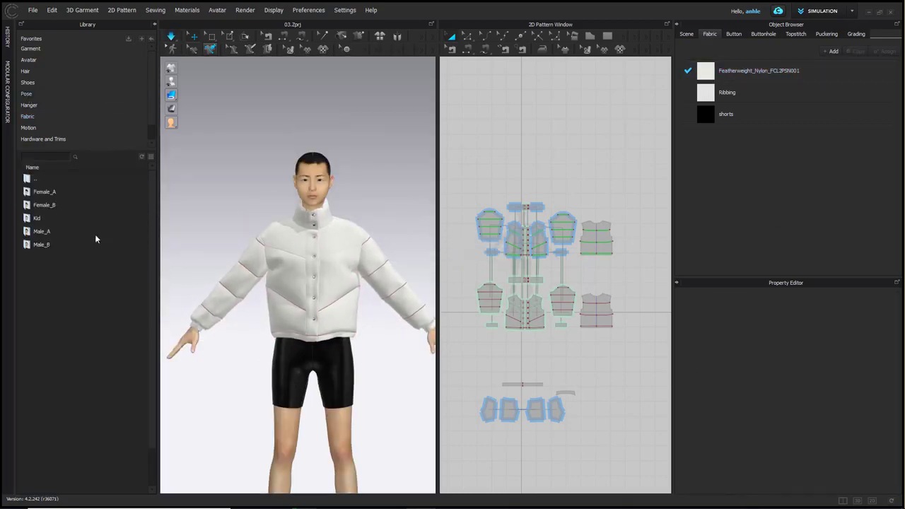
double_click(44, 192)
double_click(54, 271)
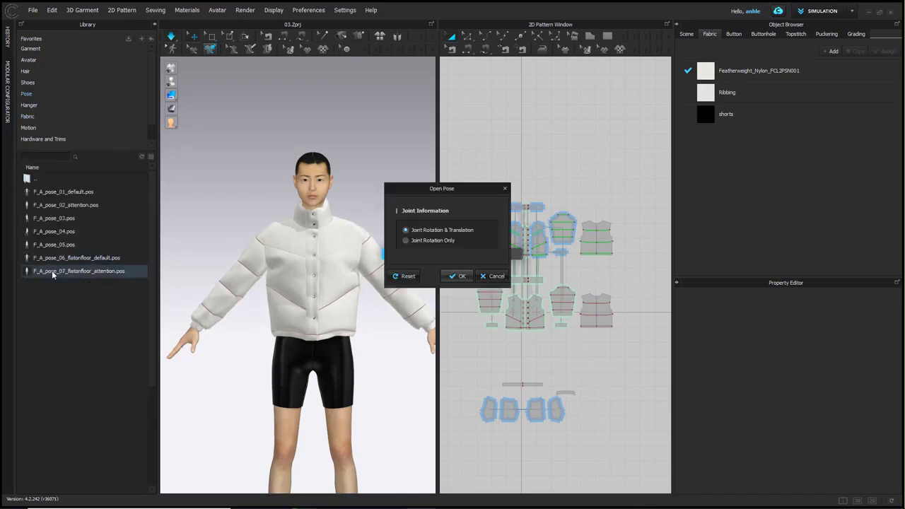
click(456, 277)
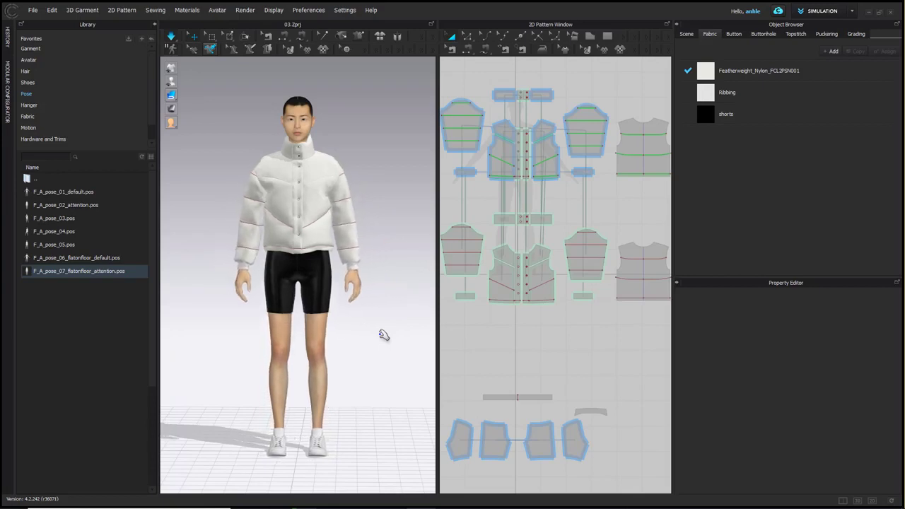
key(space)
click(154, 25)
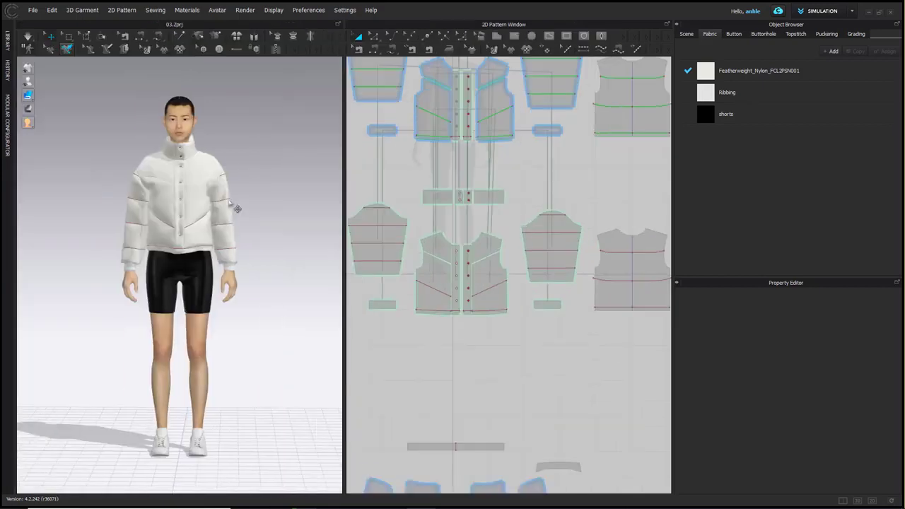
Set the featherweight nylon fabric's color to Cyan 4 from the default palette
scroll(260, 224, up, 3)
click(759, 71)
scroll(896, 393, up, 3)
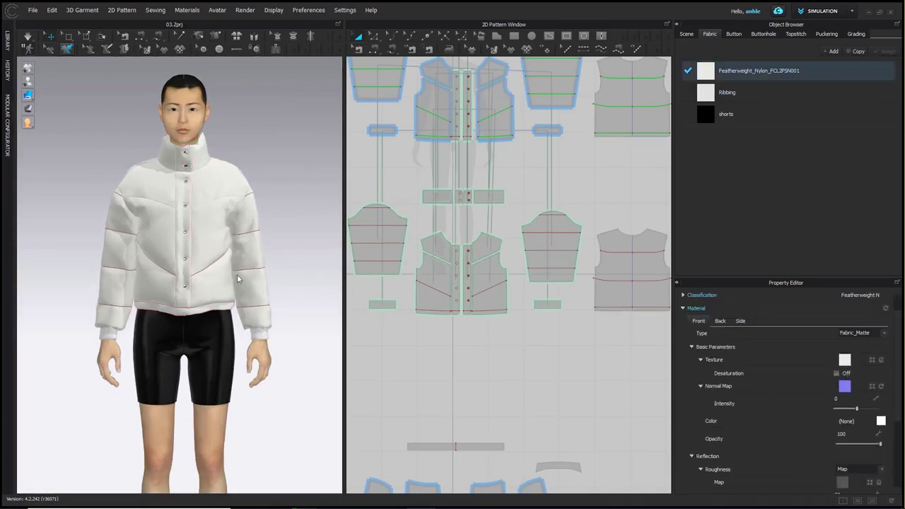
click(881, 421)
click(570, 222)
click(570, 232)
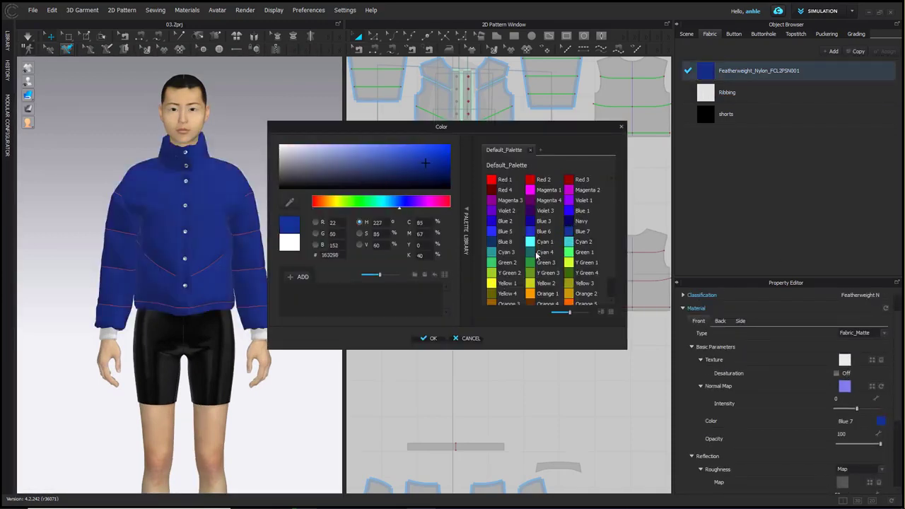
click(532, 252)
click(427, 338)
Change the featherweight nylon's material type to Fabric_Silk/Satin
scroll(899, 438, down, 2)
scroll(897, 396, up, 5)
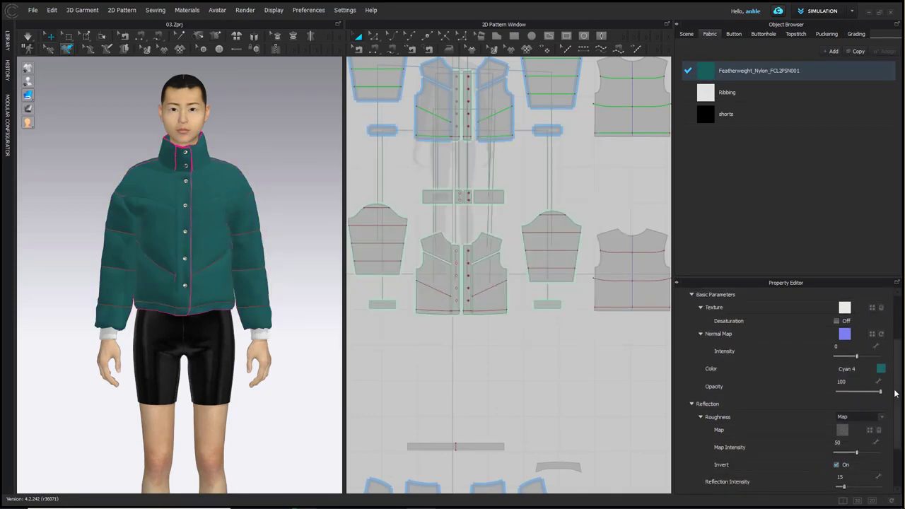
click(861, 342)
click(866, 365)
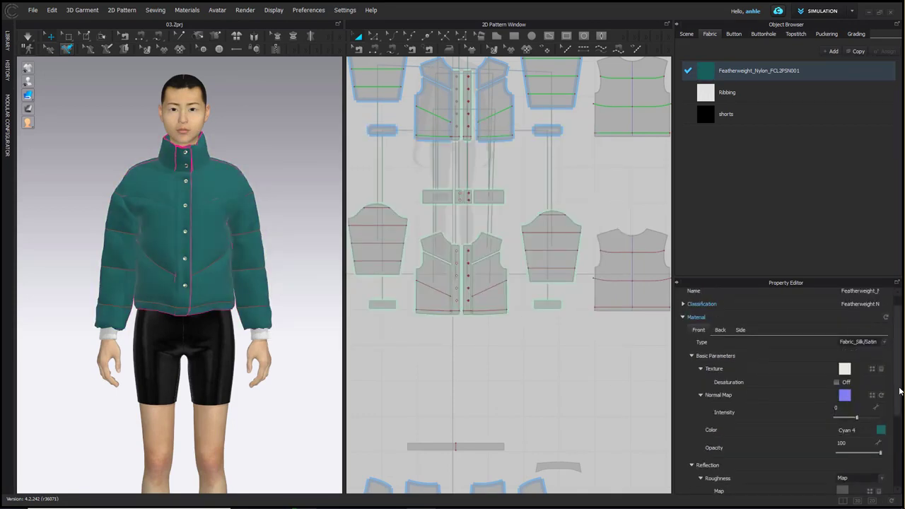
scroll(820, 420, down, 2)
Set the nylon fabric's roughness to 32 and its normal map intensity to 33
right_drag(235, 373, 250, 377)
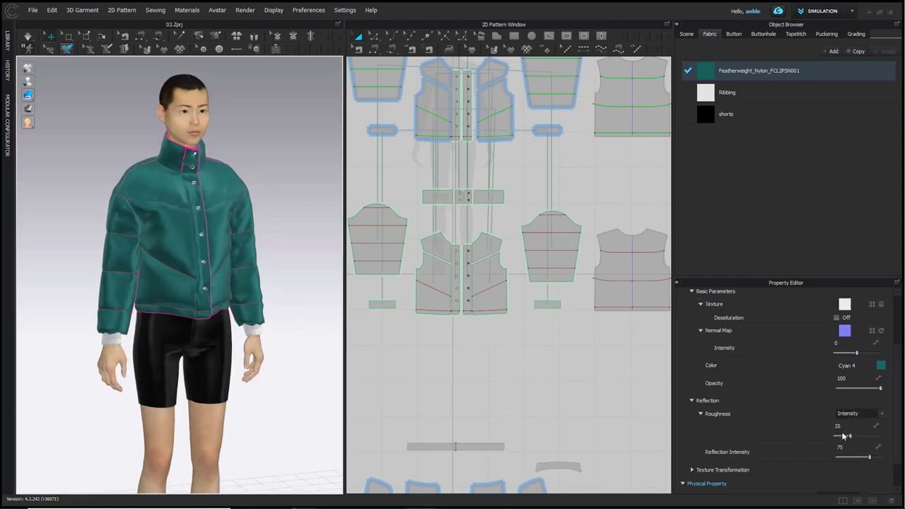
drag(851, 439, 849, 439)
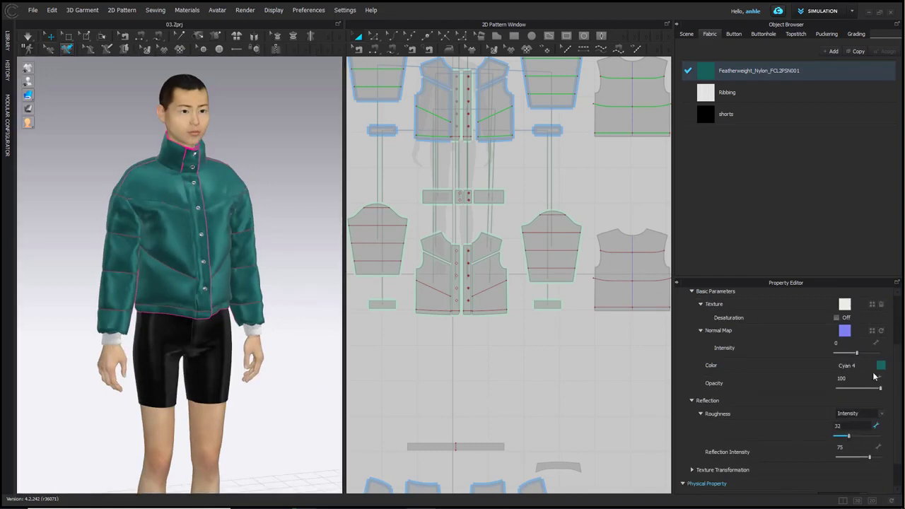
drag(857, 354, 866, 352)
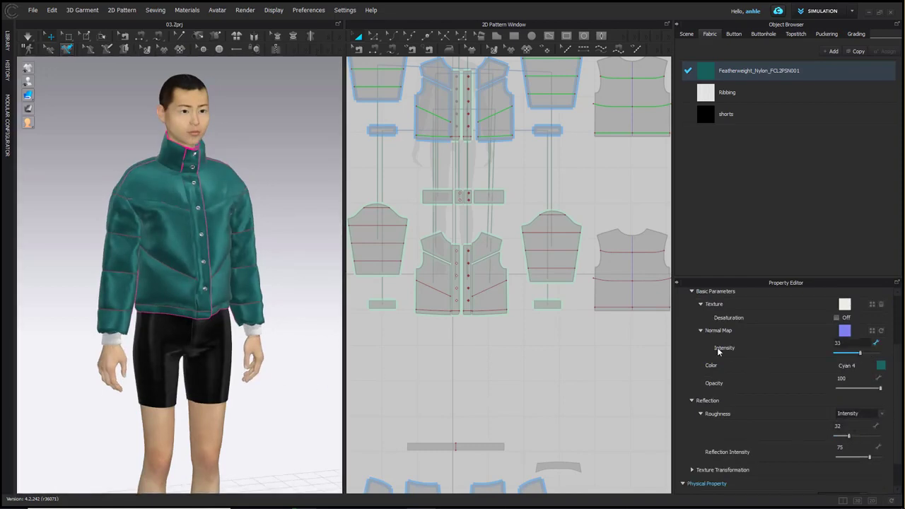
Try map-based roughness on the nylon fabric with a map intensity of 56
click(856, 413)
click(852, 425)
drag(850, 451, 860, 450)
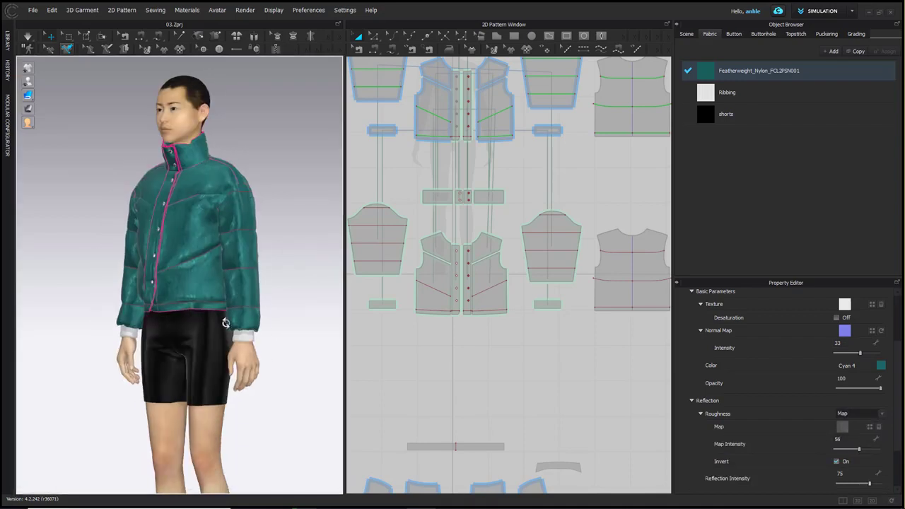
Switch the nylon fabric's roughness to Intensity with a value of 31
click(856, 414)
click(852, 425)
drag(848, 439, 849, 439)
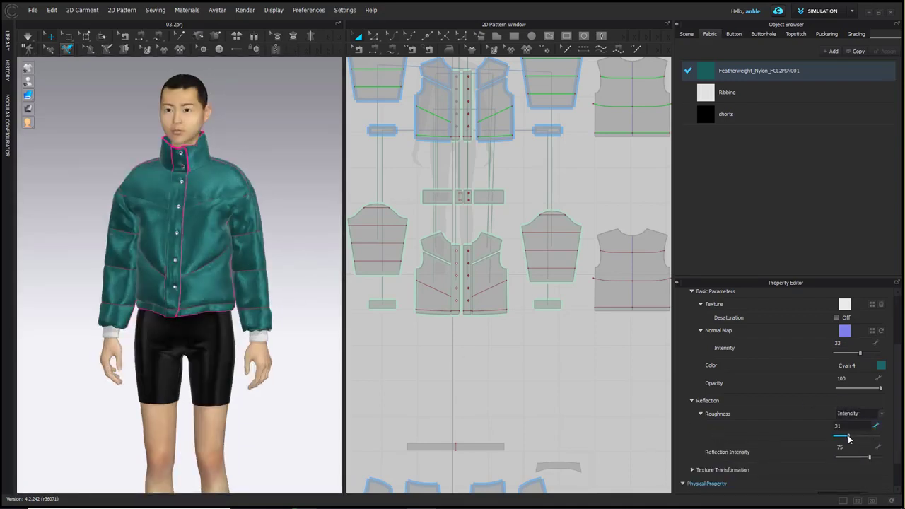
Match the Ribbing fabric's color to the teal nylon by sampling it with the eyedropper
scroll(257, 295, up, 2)
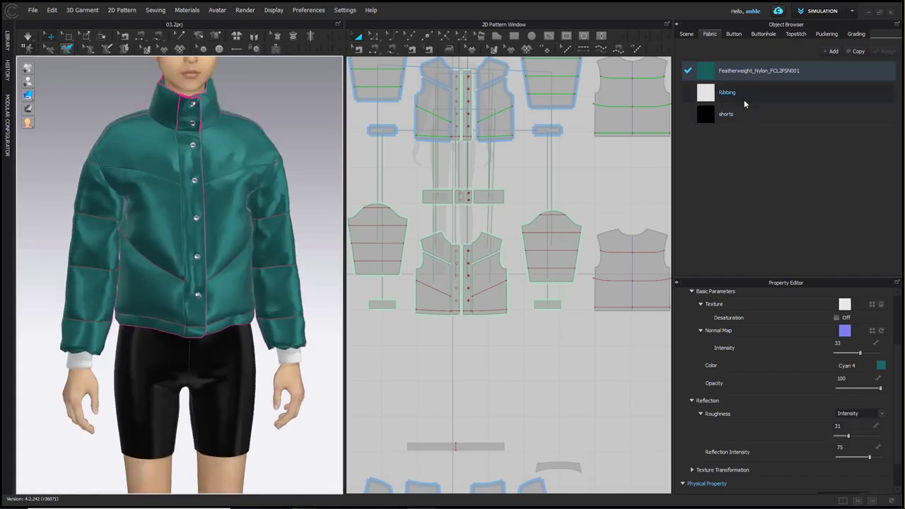
click(778, 93)
click(881, 408)
click(290, 202)
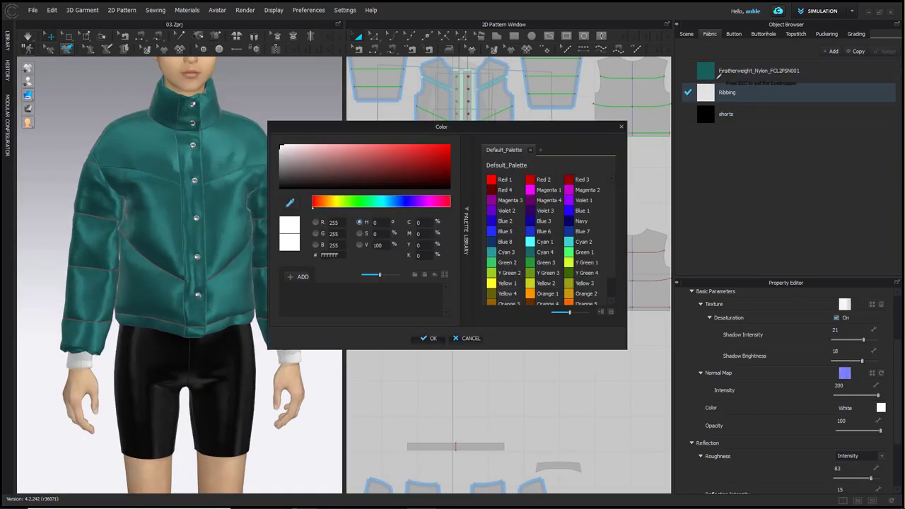
click(706, 71)
click(429, 338)
mouse_move(214, 254)
right_down()
mouse_move(131, 238)
mouse_move(215, 237)
right_up()
click(596, 152)
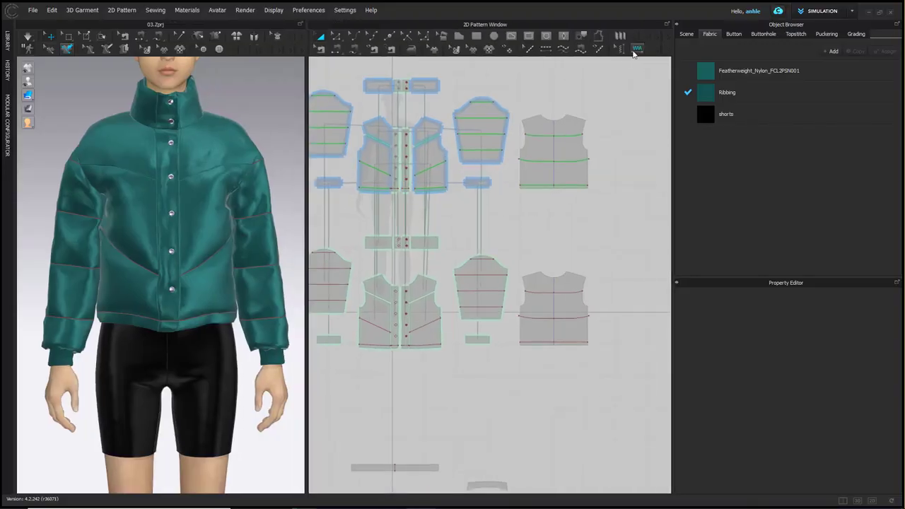
Configure Default Puckering as a Nylon normal map with 44% density and 0.5 in width
click(637, 48)
click(873, 334)
click(870, 321)
click(879, 389)
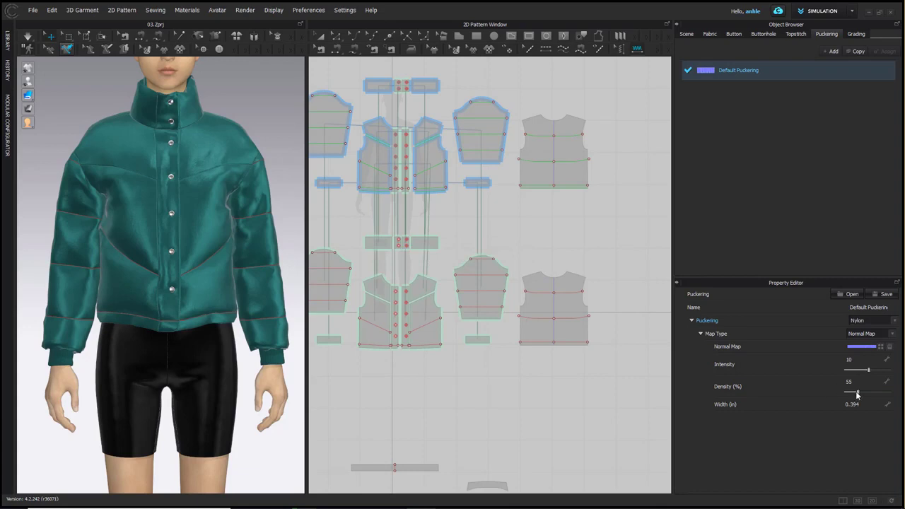
click(863, 403)
text(.5)
key(Return)
click(871, 360)
key(Return)
Apply puckering to the quilting and hem lines of the outer sleeves, back, front panels and button plackets
drag(619, 84, 452, 209)
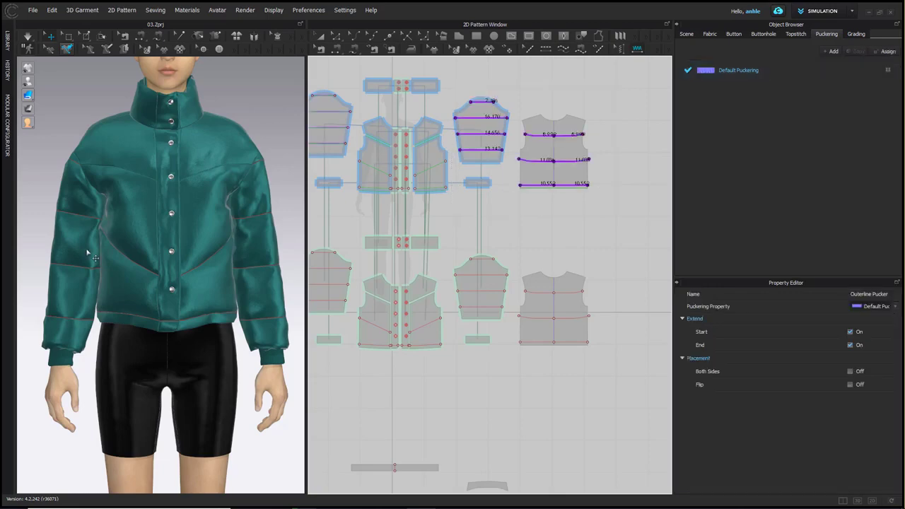
click(436, 166)
click(439, 188)
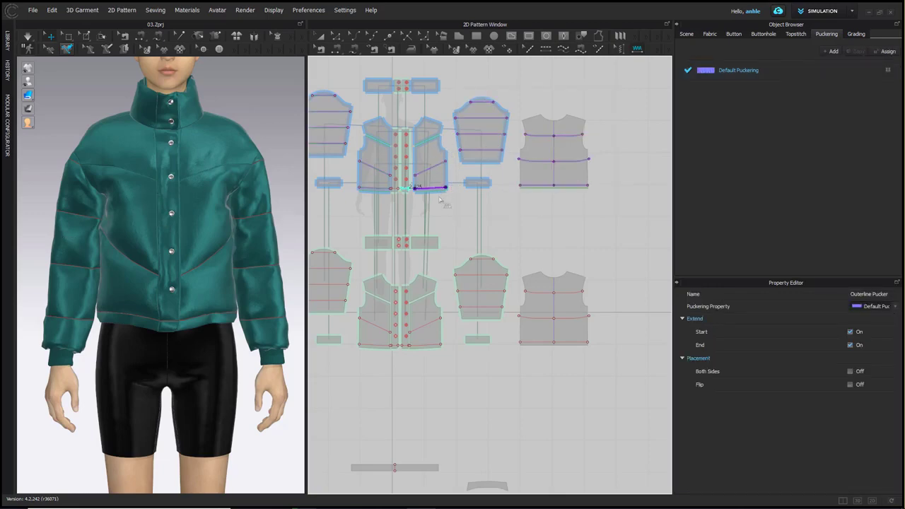
scroll(424, 192, up, 3)
click(392, 187)
scroll(391, 195, down, 3)
click(382, 191)
Set the Default Puckering intensity to 30
scroll(253, 185, up, 3)
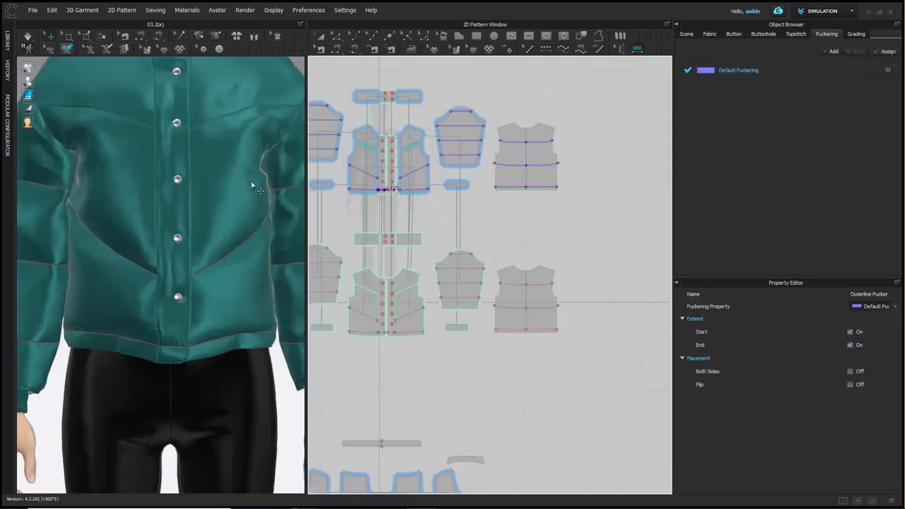
right_drag(252, 186, 207, 177)
middle_drag(207, 176, 213, 258)
scroll(211, 244, up, 4)
middle_drag(210, 218, 196, 256)
scroll(205, 247, up, 1)
click(736, 72)
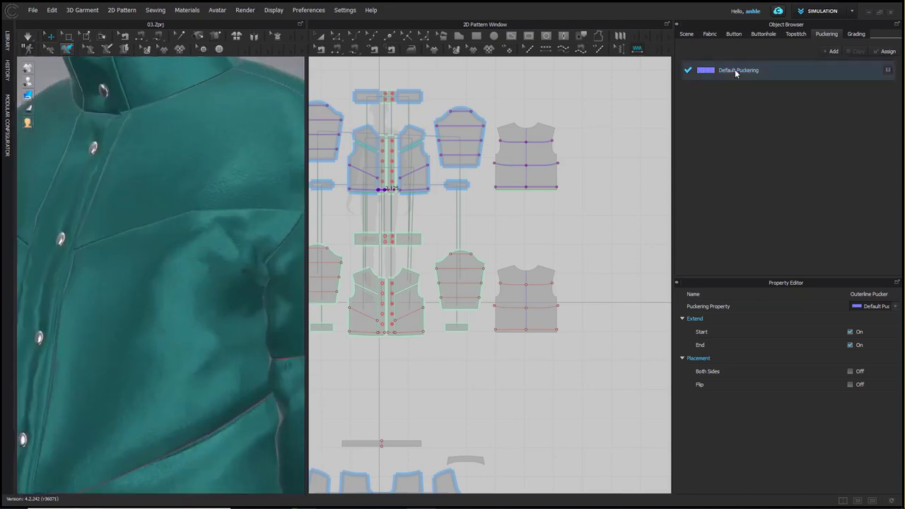
click(851, 359)
text(3)
key(Return)
Unlock all the pattern pieces
scroll(190, 254, down, 1)
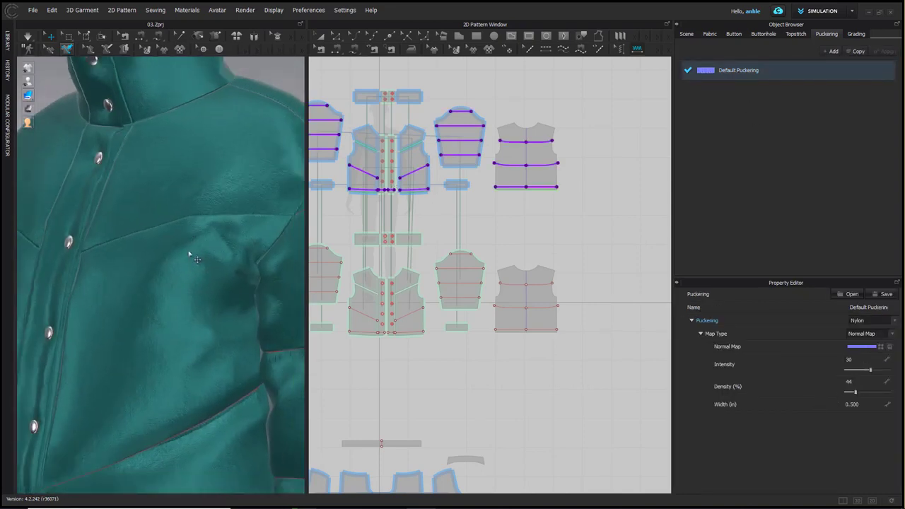
right_drag(189, 254, 216, 273)
middle_drag(217, 273, 199, 291)
right_click(573, 82)
click(602, 117)
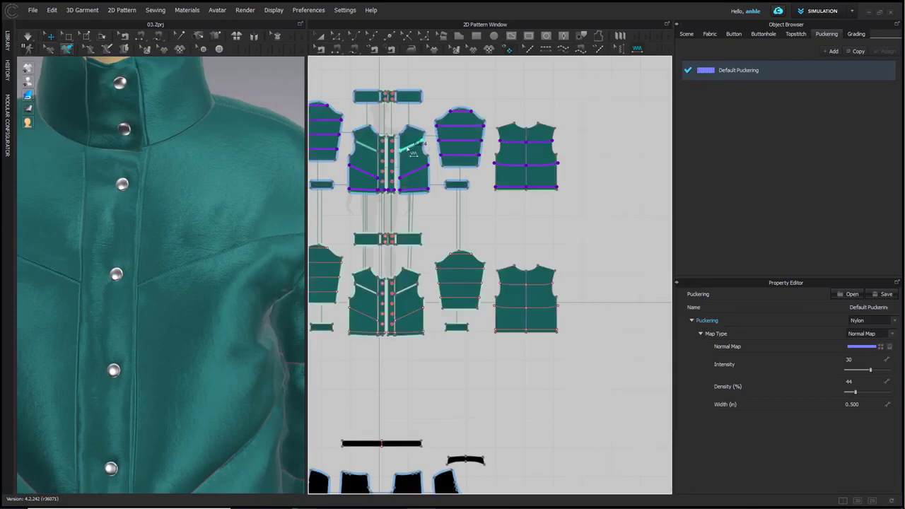
Apply puckering to the yoke seam, shoulder, neckline and centre-front edges of the outer front panel
scroll(400, 142, up, 5)
drag(387, 80, 499, 325)
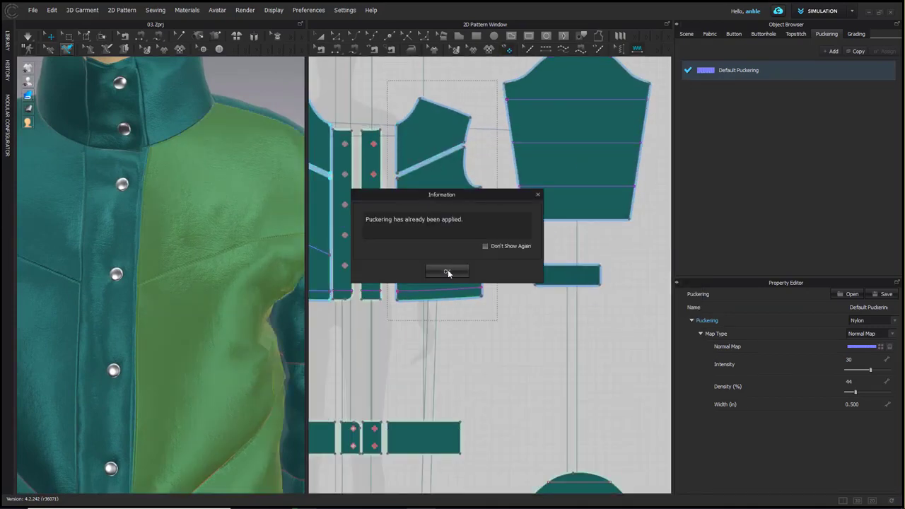
click(446, 267)
click(447, 154)
click(443, 107)
click(412, 113)
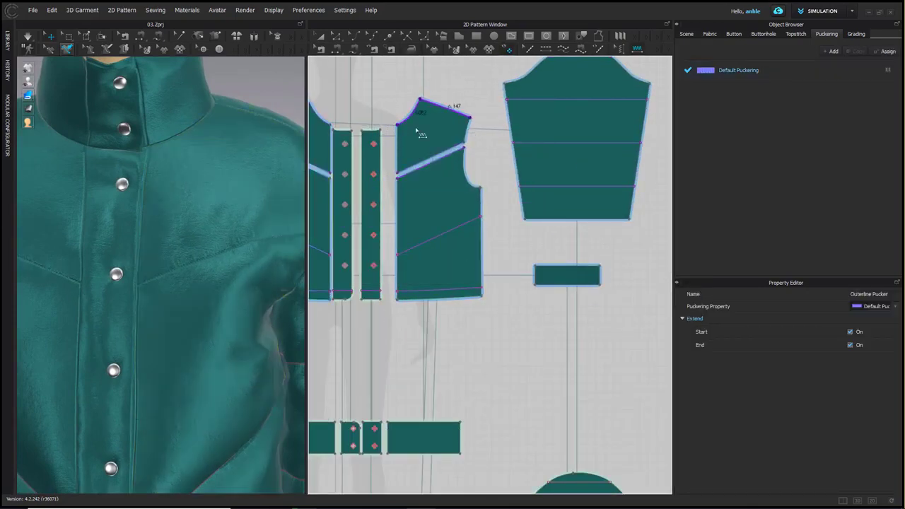
click(398, 151)
click(398, 218)
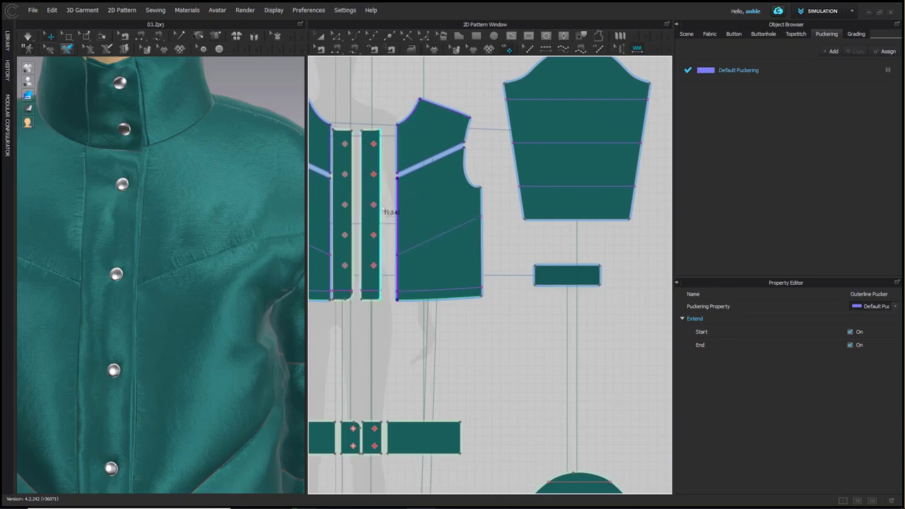
Apply puckering to the outline edges of the two outer button plackets
drag(387, 114, 332, 338)
click(441, 276)
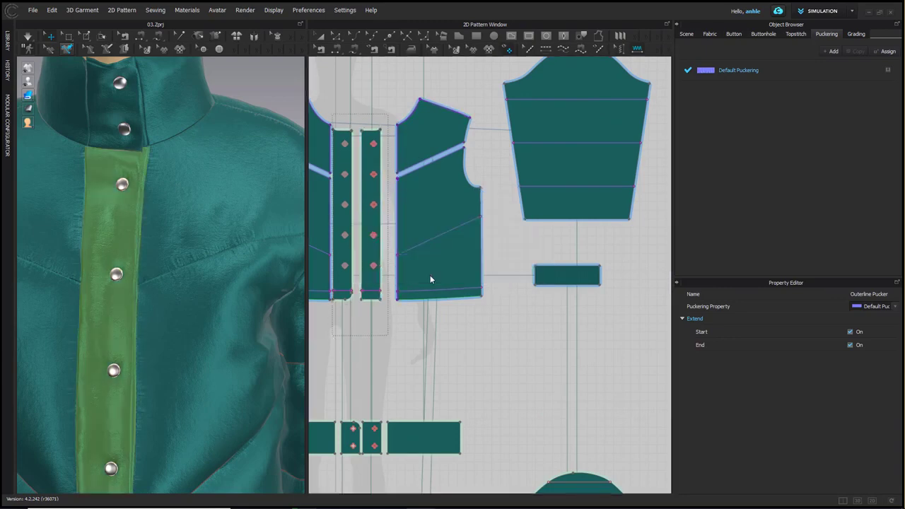
click(381, 158)
click(372, 130)
click(362, 144)
click(352, 143)
click(342, 132)
click(333, 152)
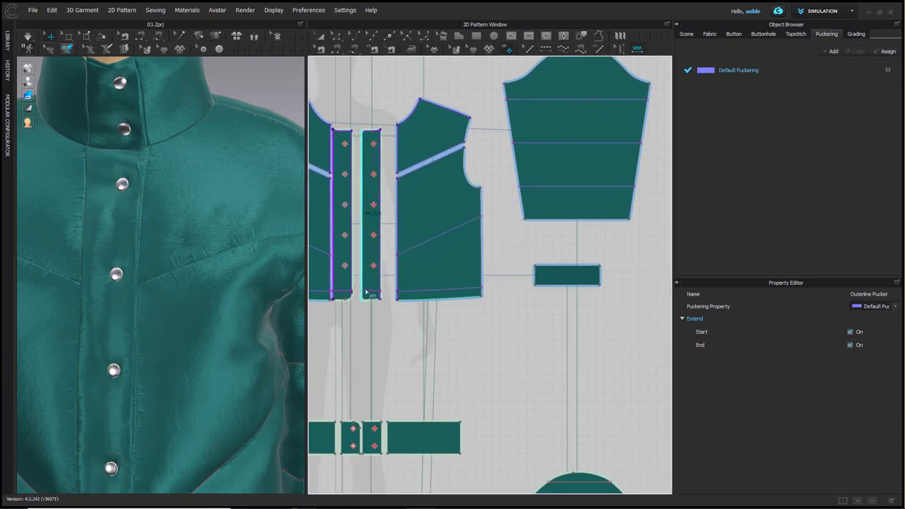
click(350, 298)
Apply puckering to the outlines of the outer collar pieces
scroll(178, 310, down, 3)
right_drag(188, 323, 244, 318)
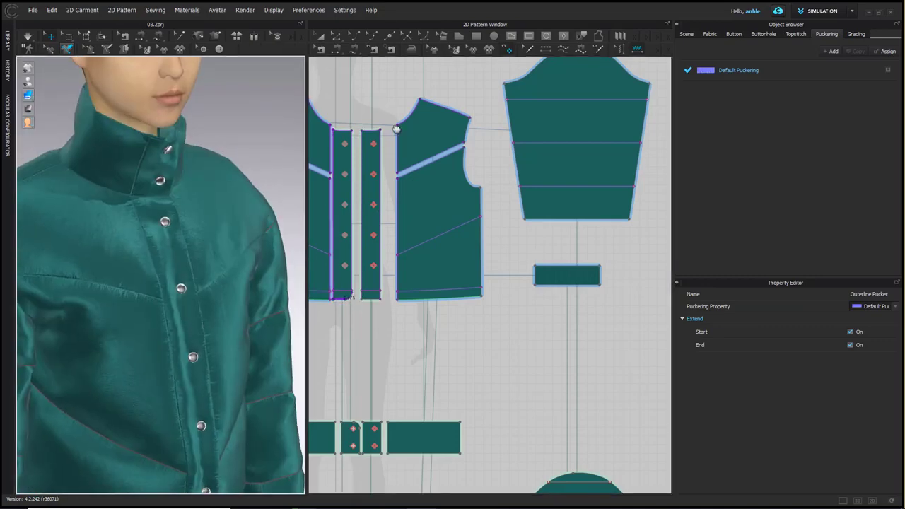
middle_drag(395, 127, 472, 339)
drag(328, 167, 465, 271)
right_drag(266, 221, 227, 192)
right_drag(227, 295, 263, 357)
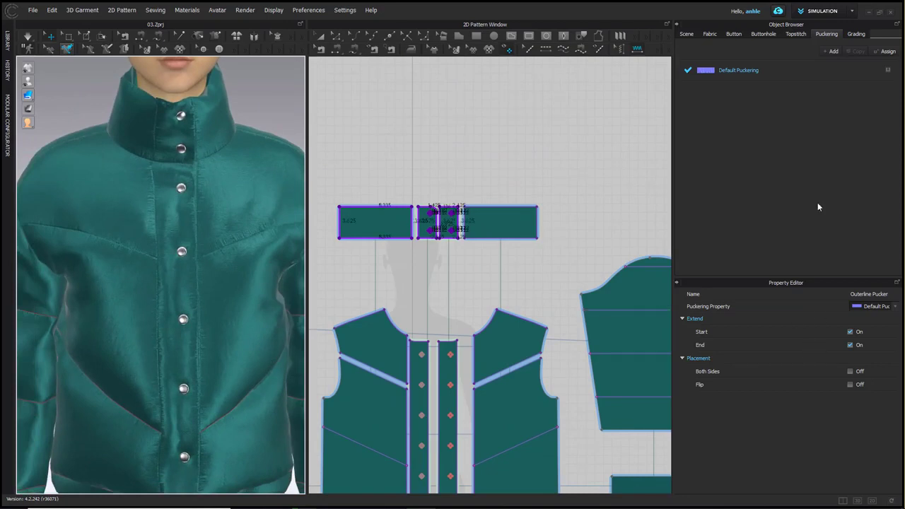
Set the Default Puckering density to 33% and its width to 0.4 in
click(735, 70)
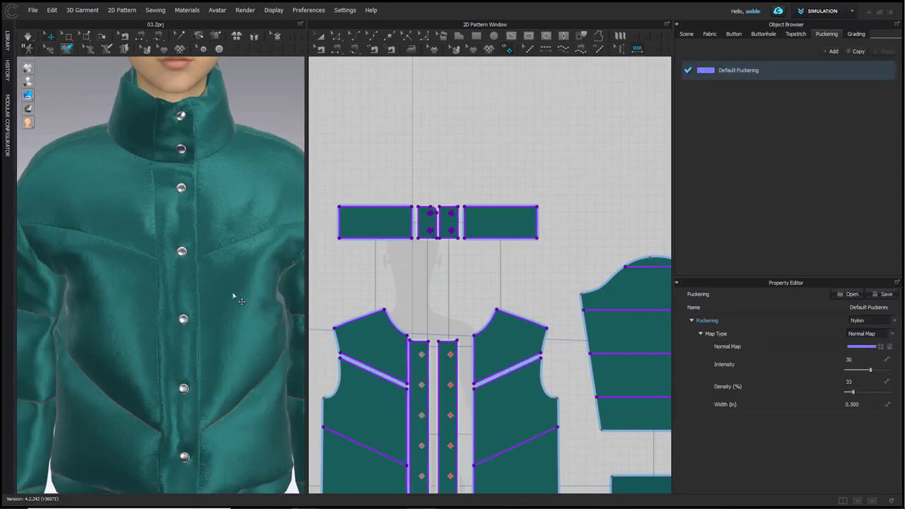
scroll(201, 277, up, 3)
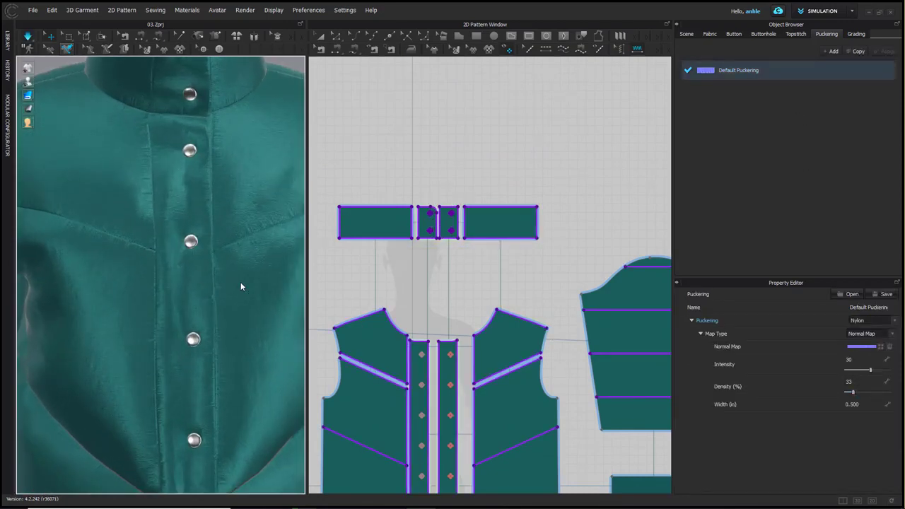
click(868, 404)
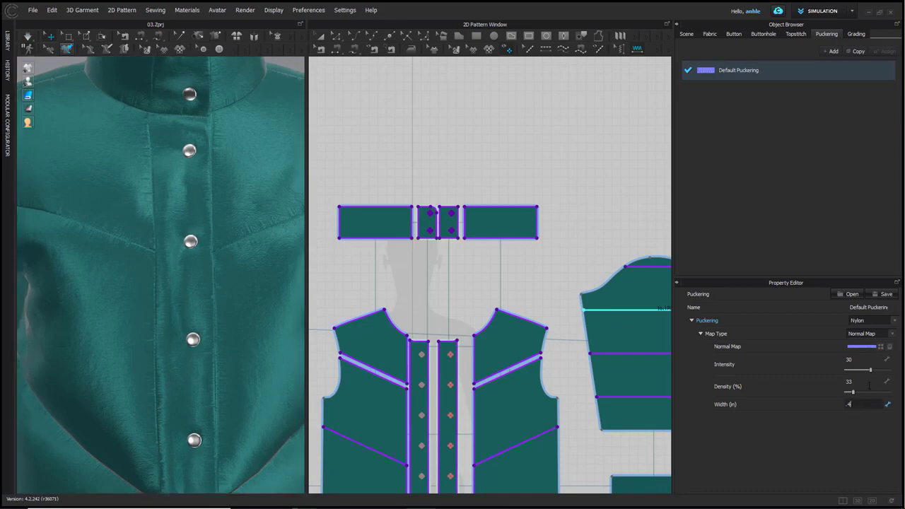
text(.4)
key(Return)
scroll(190, 325, down, 5)
scroll(411, 409, down, 3)
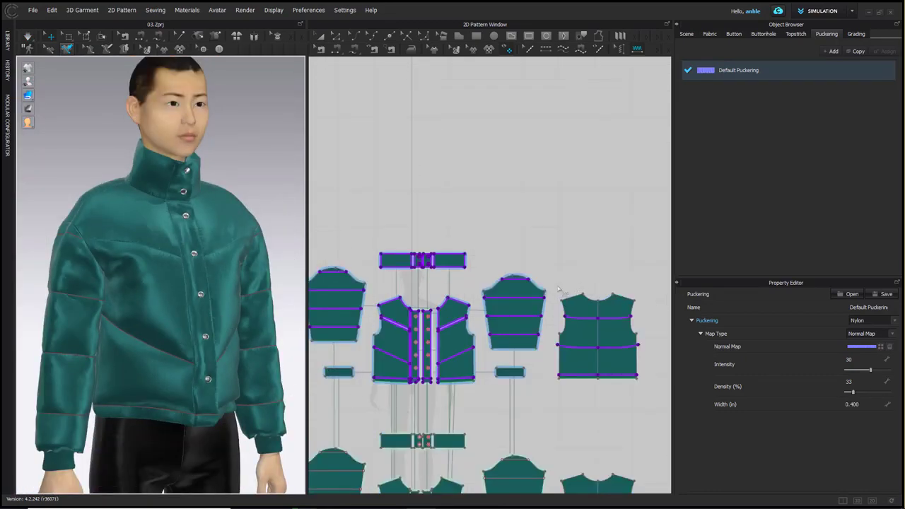
Apply puckering to the shoulder, neckline, armhole and hem edges of the outer back panel
click(619, 297)
click(572, 300)
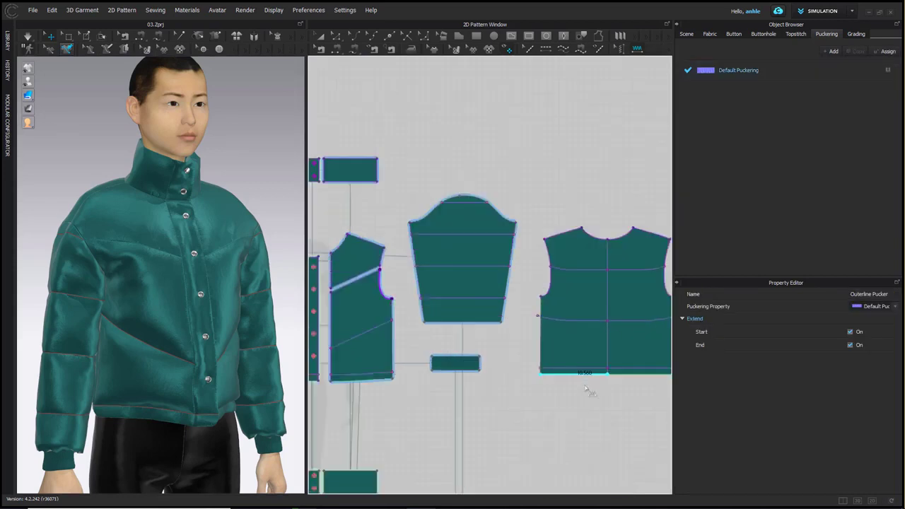
scroll(587, 395, up, 3)
scroll(172, 430, down, 1)
Simulate the jacket and pull on the back panel to settle its fabric
right_drag(174, 432, 389, 443)
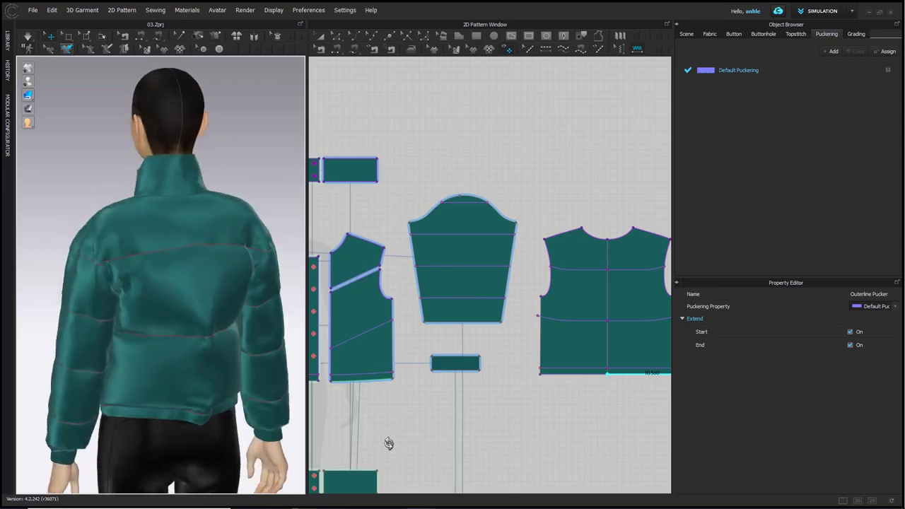
key(space)
right_drag(250, 284, 149, 317)
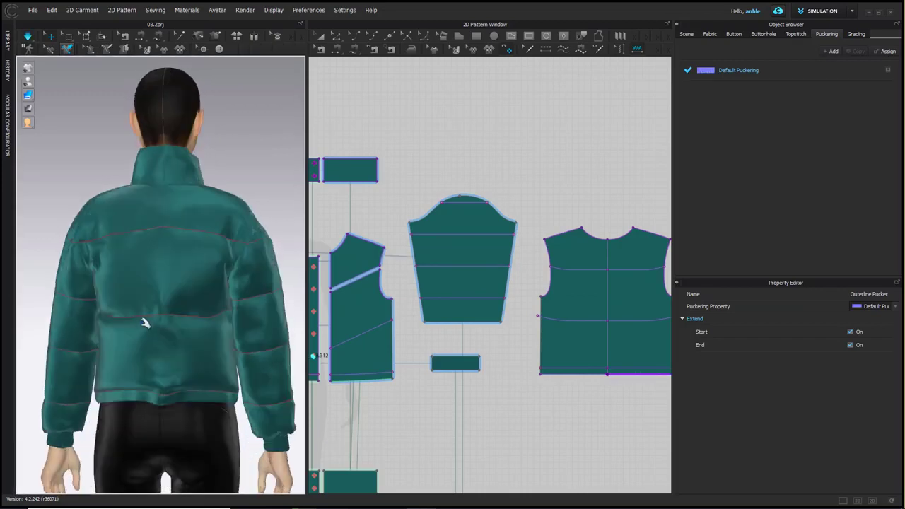
click(123, 326)
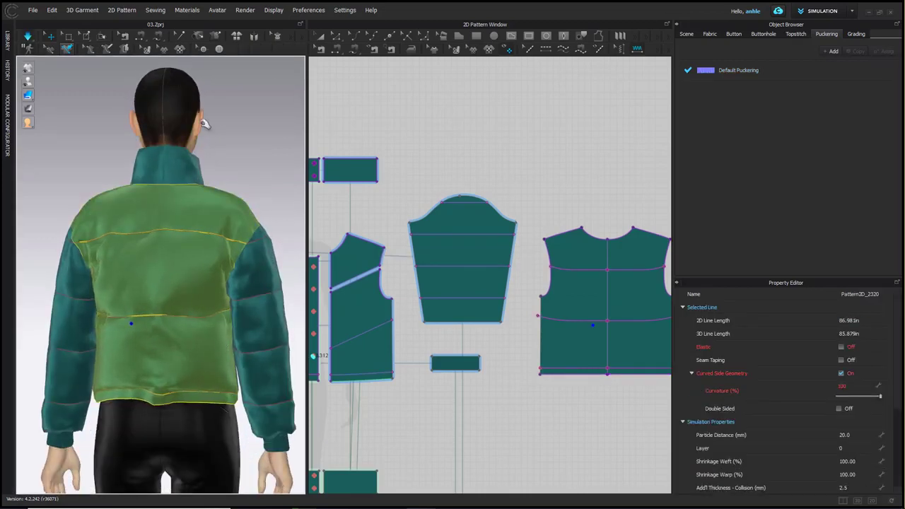
Try to trim the outer back's middle quilting line to the pattern outline, and undo it
click(338, 37)
click(417, 161)
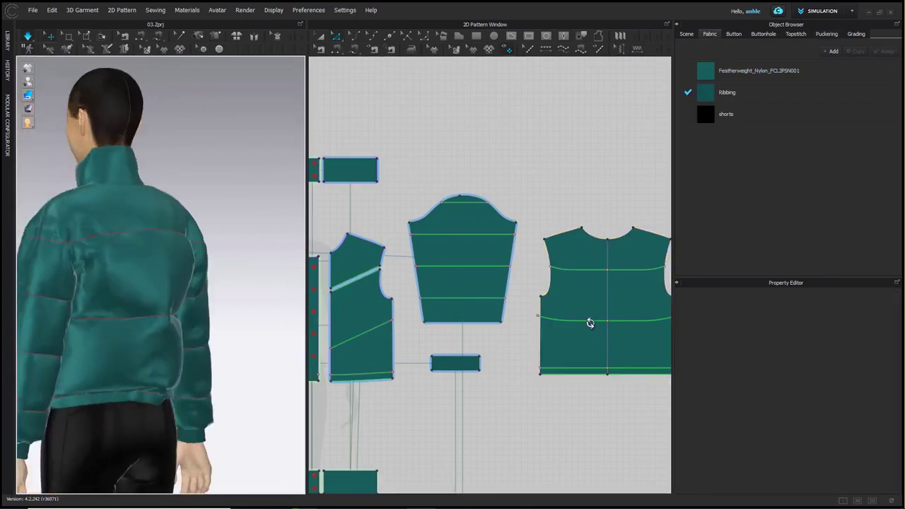
click(591, 321)
right_click(632, 322)
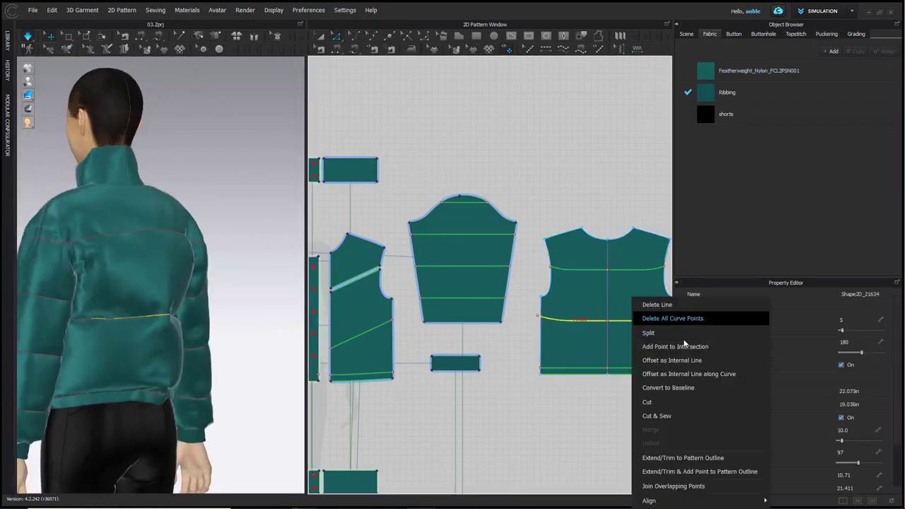
click(683, 457)
click(642, 401)
middle_drag(626, 349, 567, 338)
key(ctrl+z)
Set the elastic ratio of the outer back's middle quilting line to 95 and simulate the jacket
scroll(556, 329, up, 3)
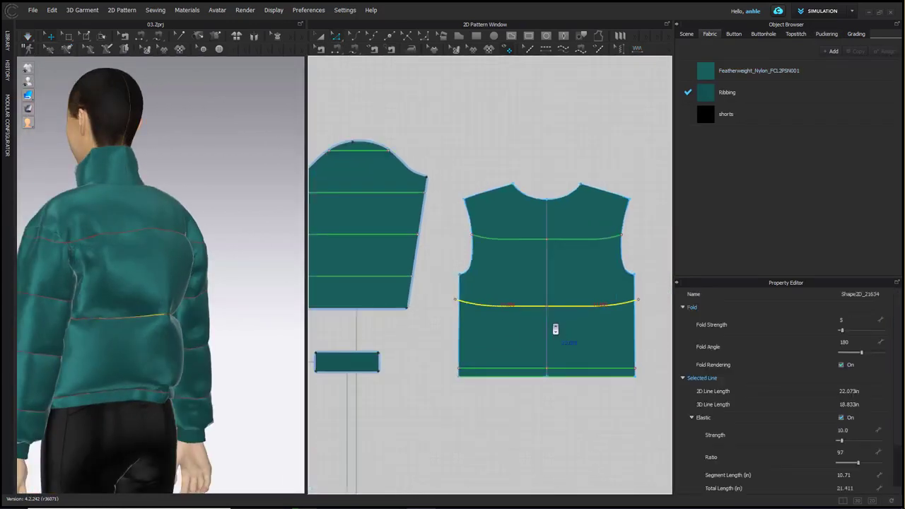
scroll(846, 438, down, 1)
click(841, 425)
text(95)
key(Return)
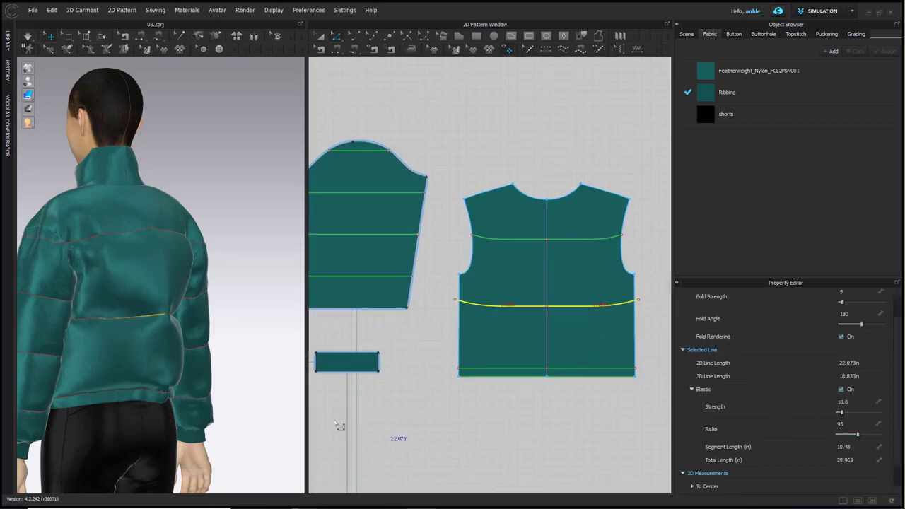
click(251, 362)
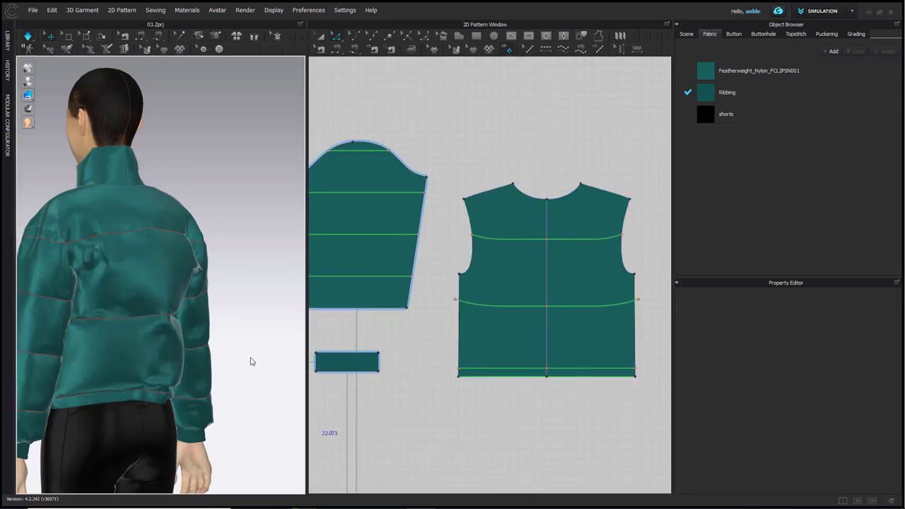
right_drag(251, 362, 17, 363)
scroll(508, 403, down, 3)
middle_drag(501, 419, 503, 285)
key(n)
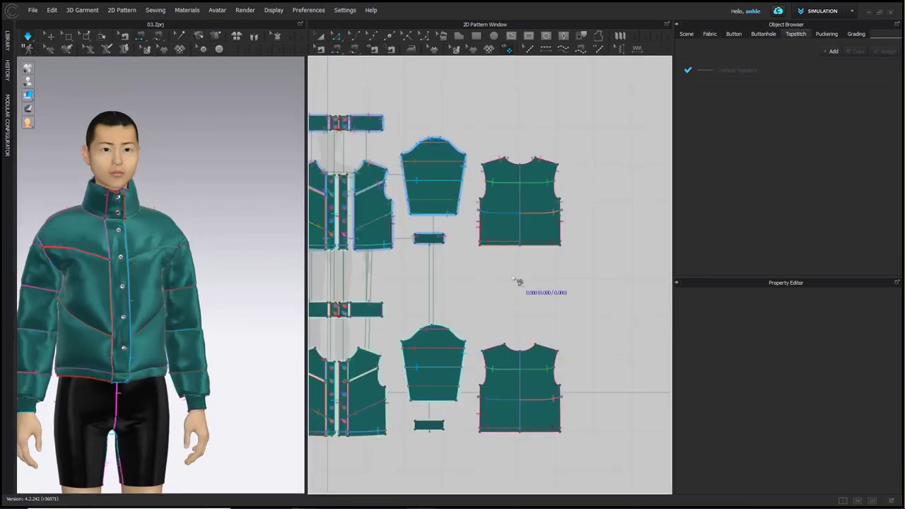
key(z)
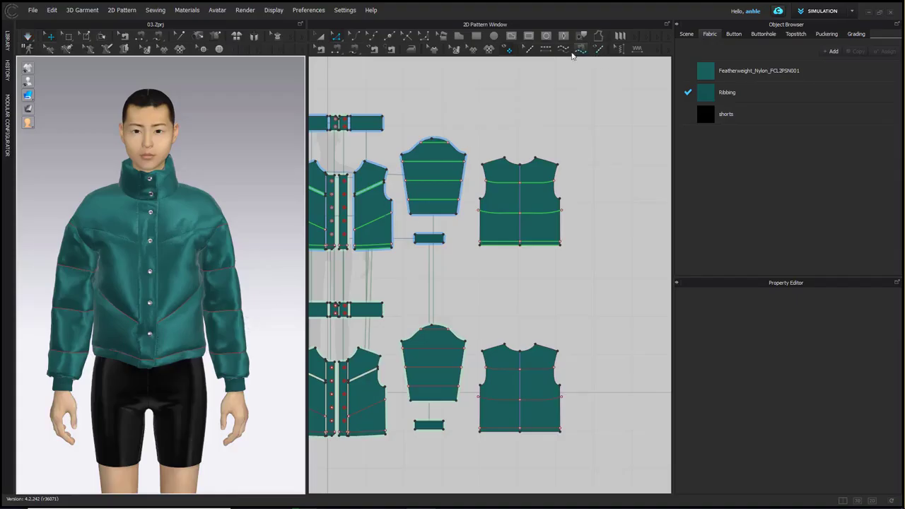
Configure Default Topstitch with a 0" offset, SPI-10 length and 100 Tex thread thickness
click(580, 48)
click(732, 71)
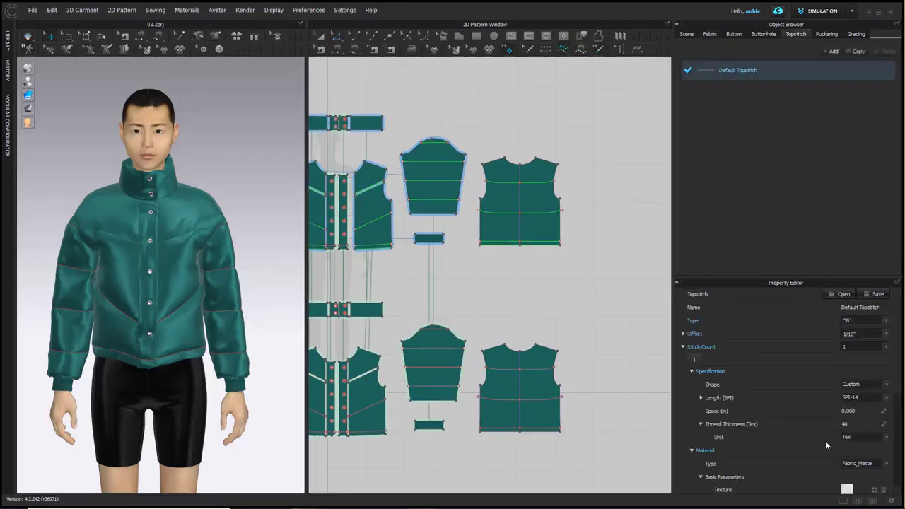
click(856, 394)
click(857, 400)
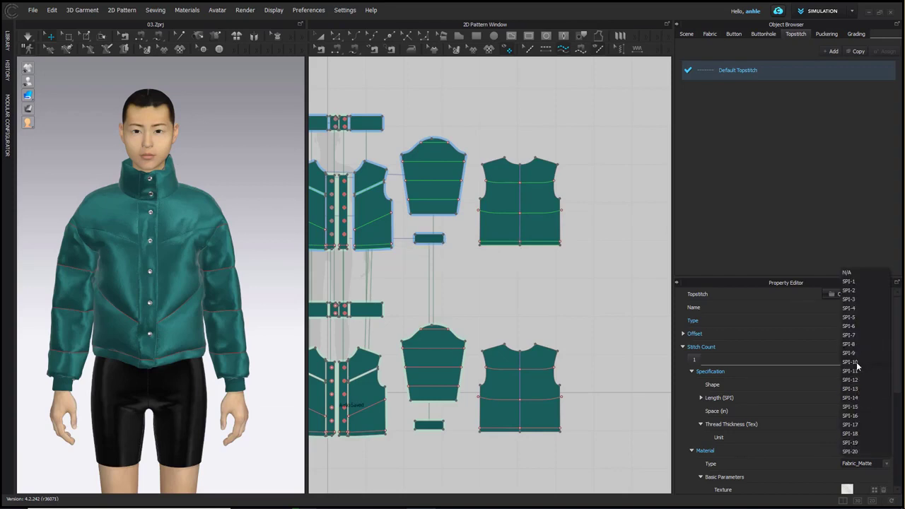
click(857, 362)
click(852, 424)
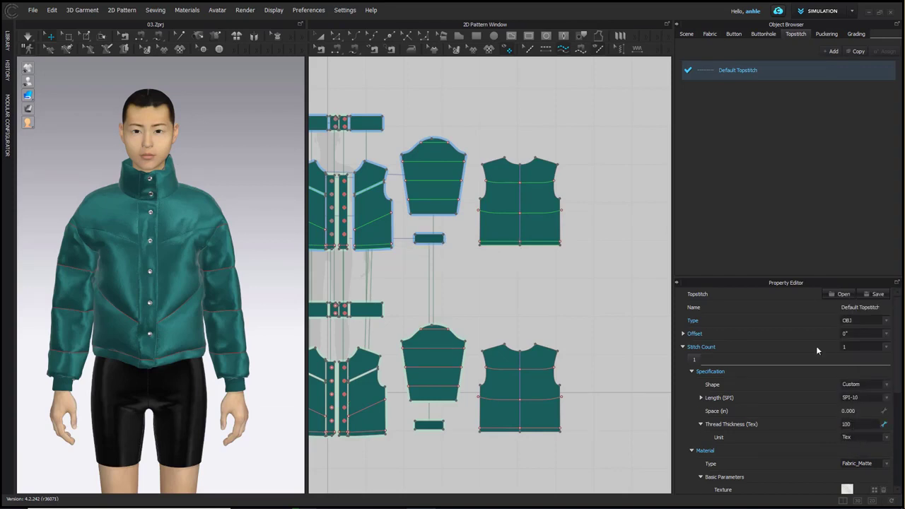
Match the topstitch thread colour to the jacket by sampling its teal fabric
scroll(816, 347, down, 2)
click(882, 460)
click(290, 203)
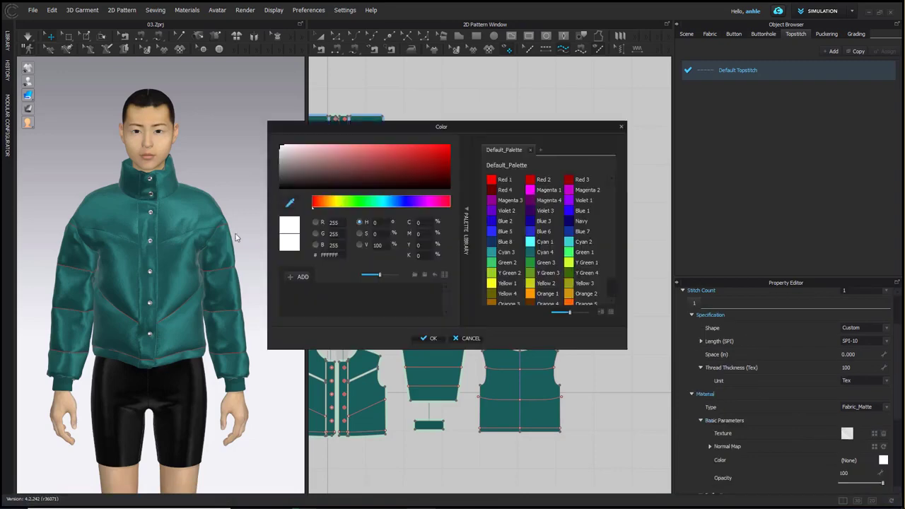
click(194, 275)
click(428, 338)
Show the 2D patterns without fabric texture and topstitch the quilting lines of the outer sleeve, back and front panels
right_click(506, 97)
click(540, 120)
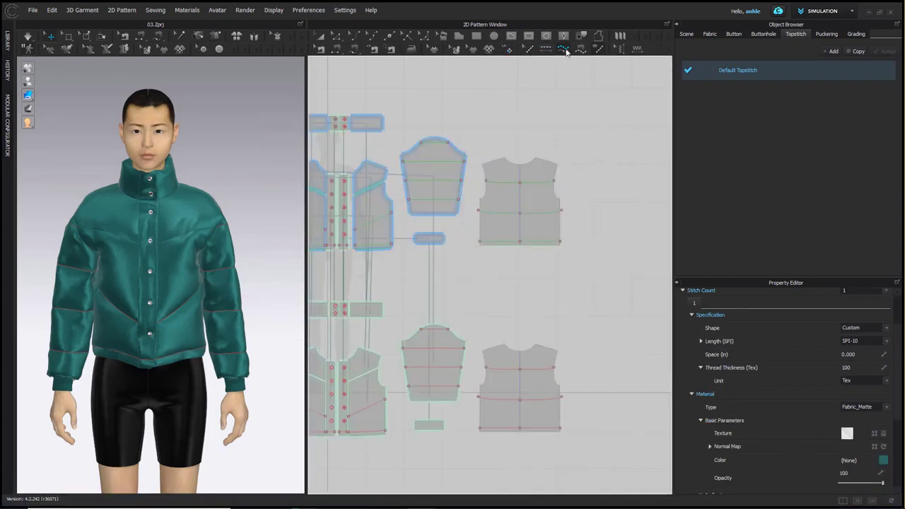
drag(393, 127, 597, 259)
click(546, 48)
click(377, 219)
click(373, 245)
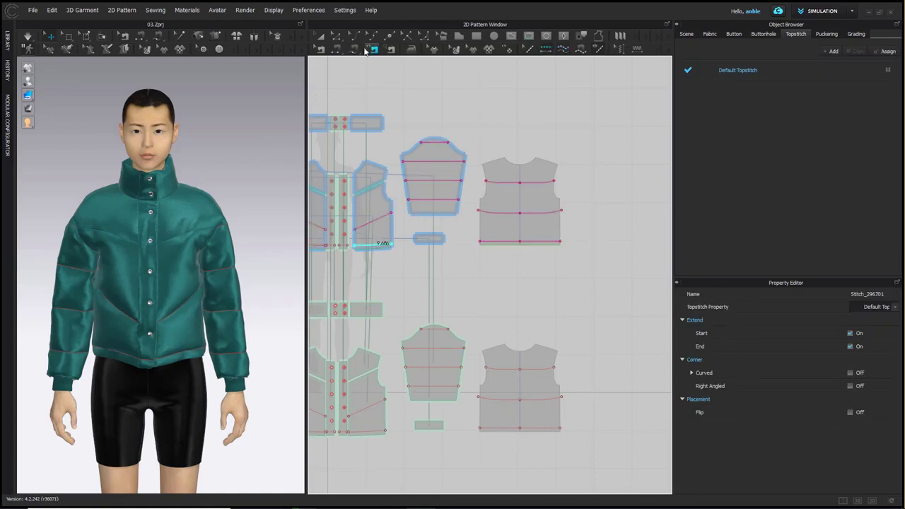
Restore the fabric texture display on the 2D patterns
click(320, 36)
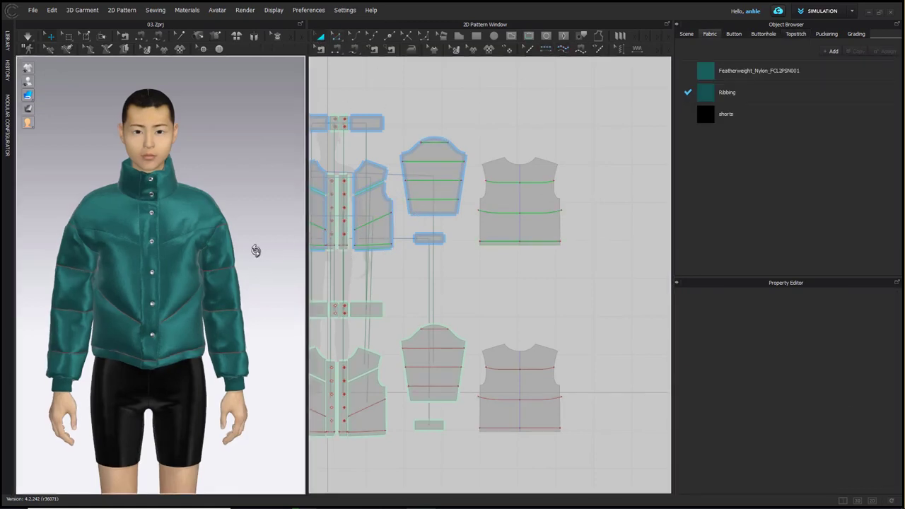
right_click(464, 86)
click(488, 121)
scroll(280, 216, down, 3)
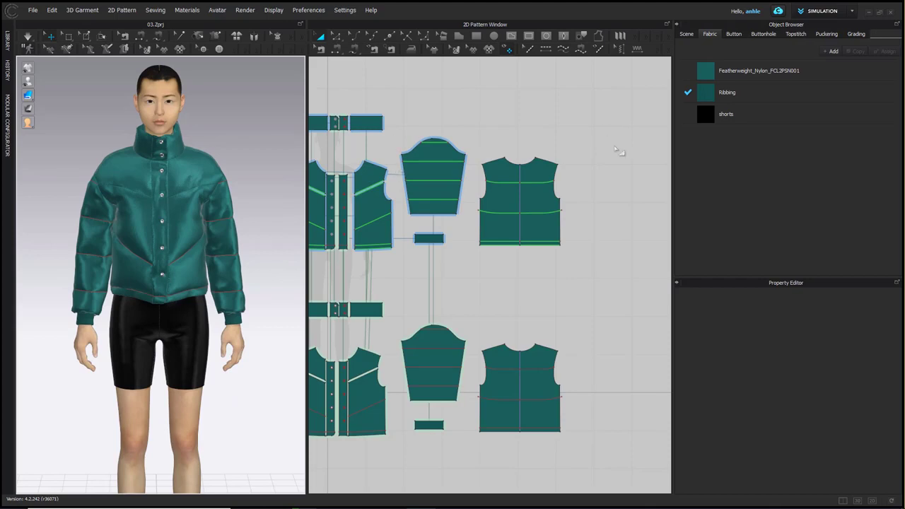
Set the roughness intensity of the Featherweight_Nylon_FCL2PSN001 fabric to 35
click(760, 71)
drag(849, 444, 851, 439)
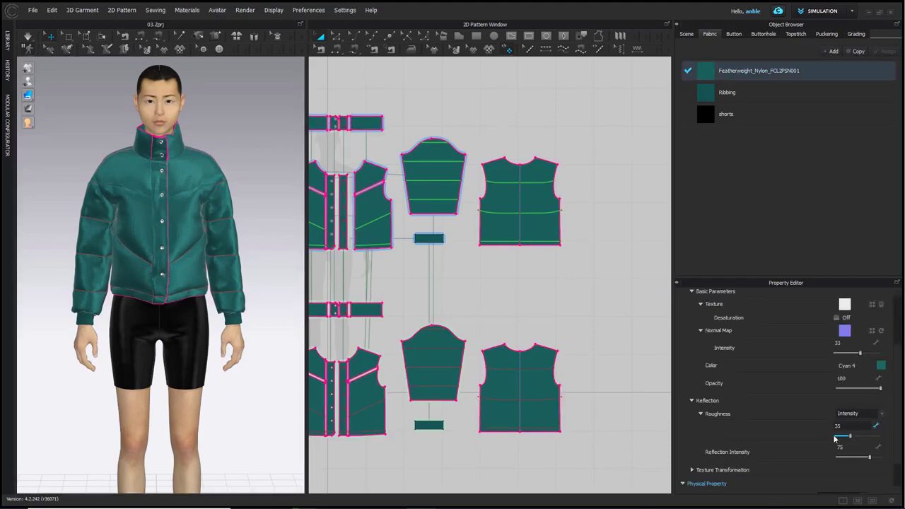
click(280, 394)
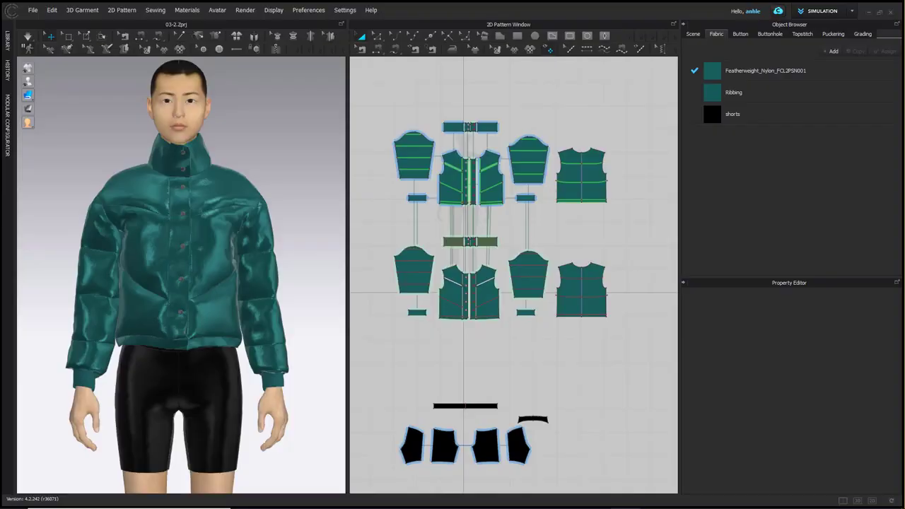
Enlarge the 3D view, apply Hi-Res properties of 5 mm particle distance, 0.5 mm thickness collision and 0.5 mm skin offset, and simulate the jacket
drag(347, 143, 495, 147)
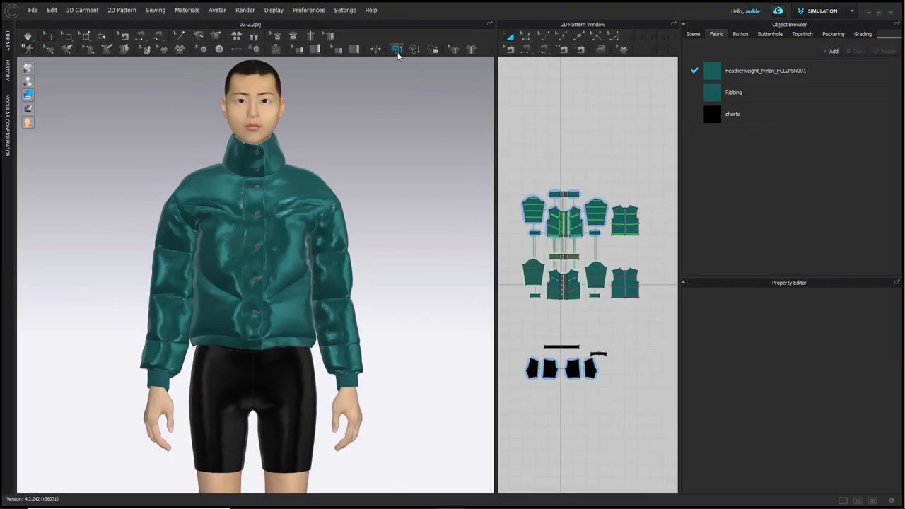
click(398, 50)
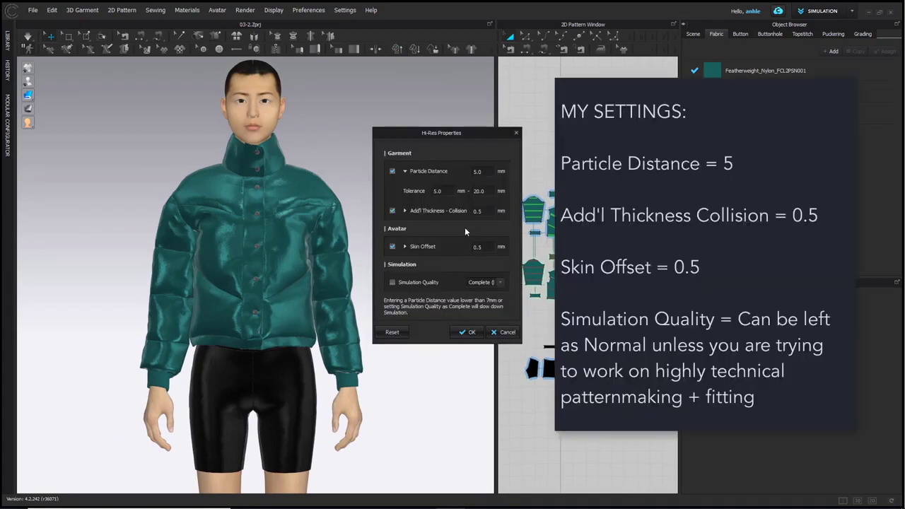
click(472, 332)
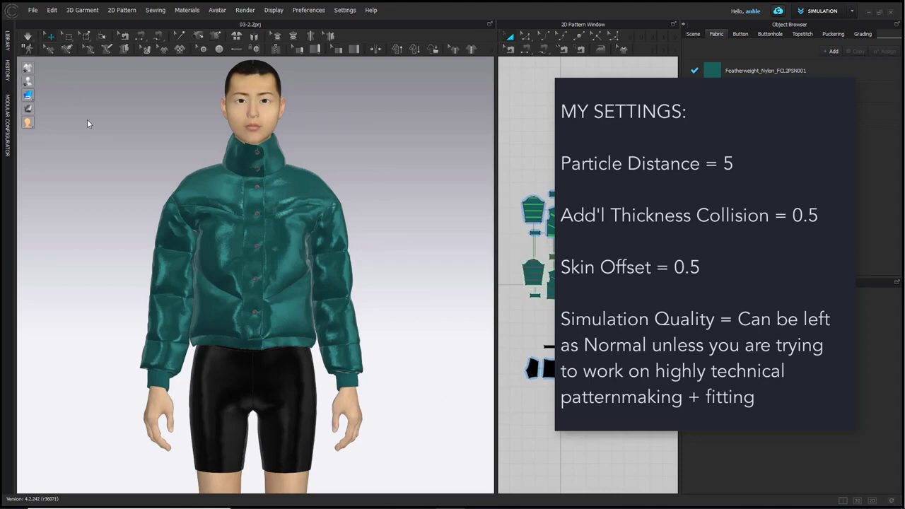
click(27, 37)
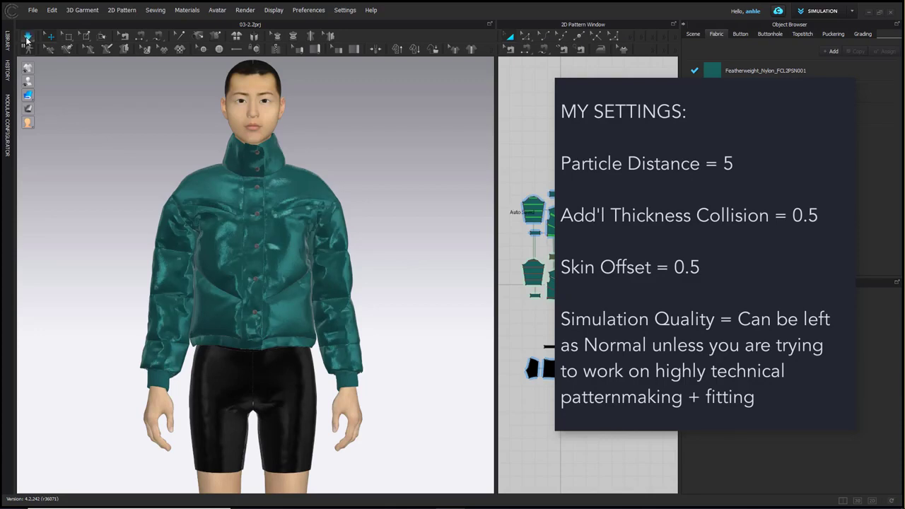